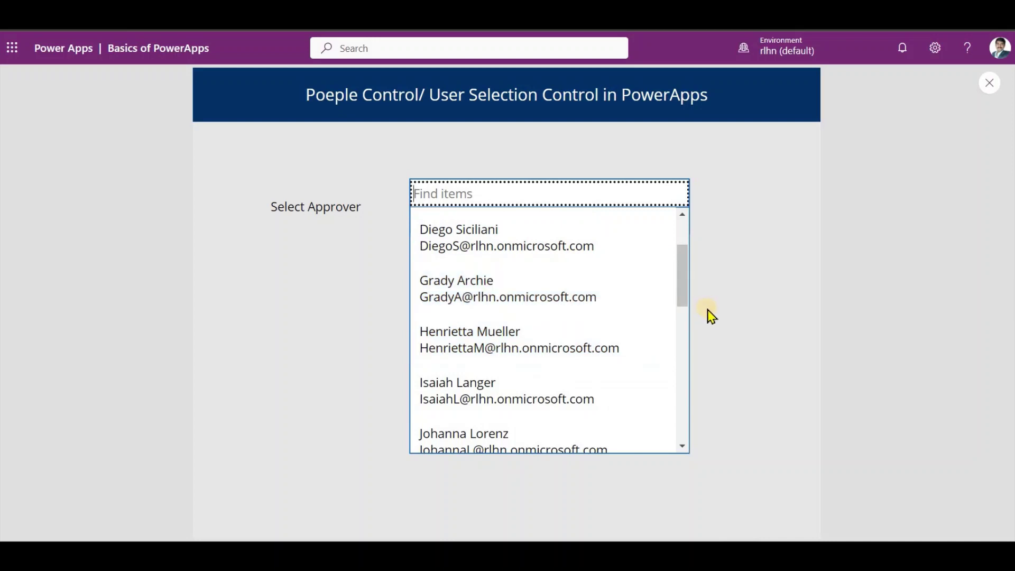
Close the approver list and exit the app preview.
click(714, 318)
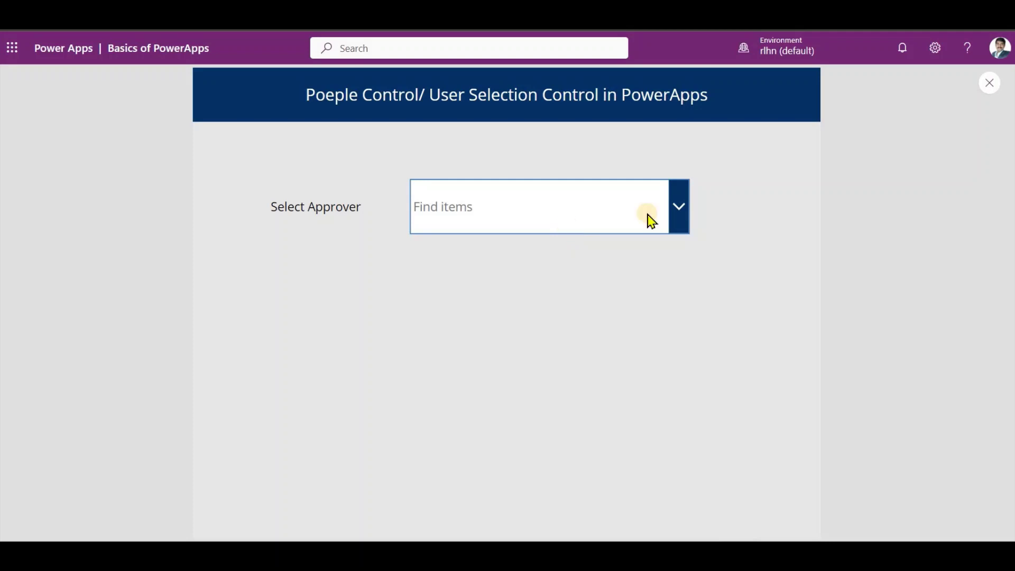
click(989, 83)
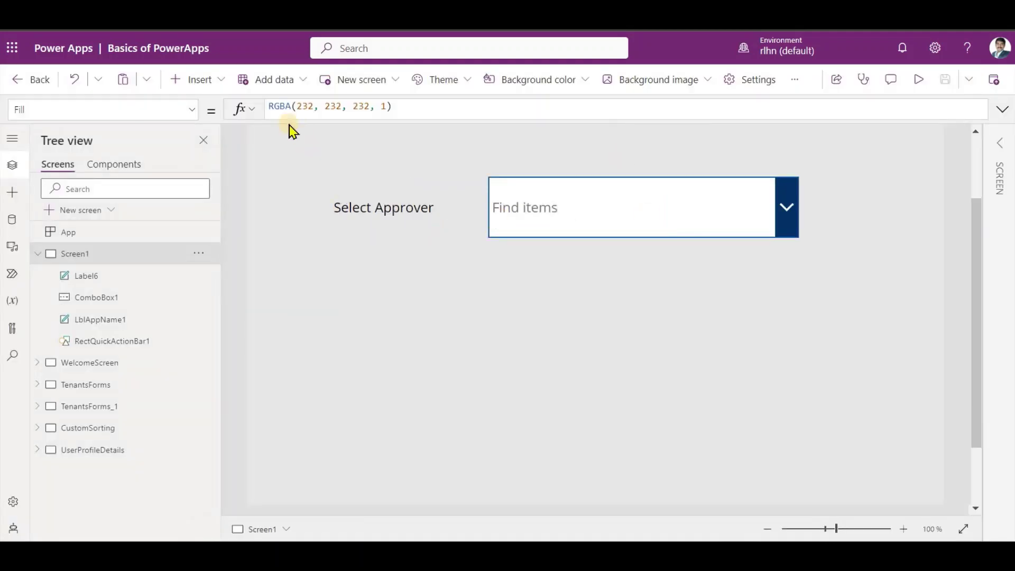
click(219, 81)
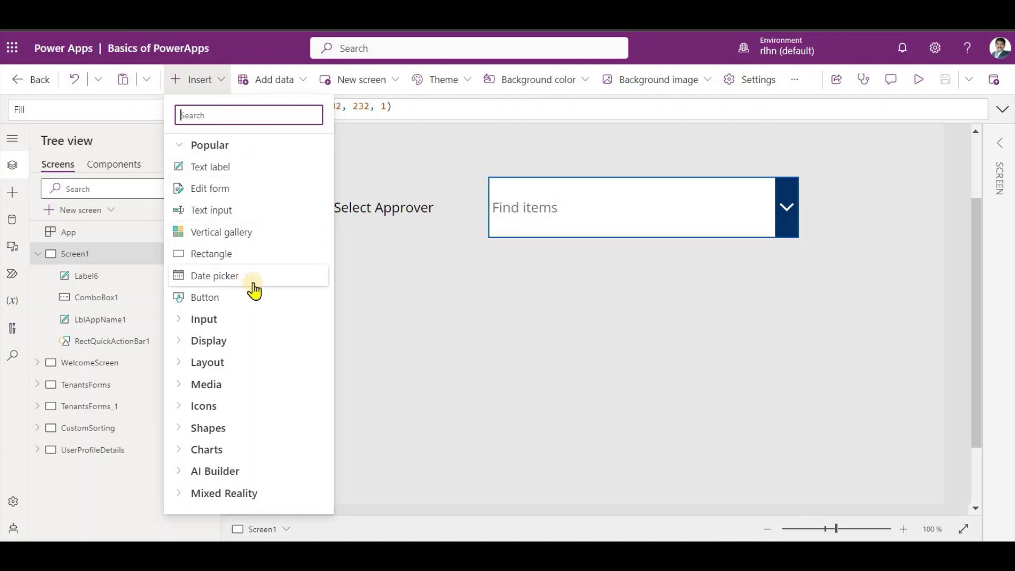
click(464, 312)
scroll(464, 312, up, 2)
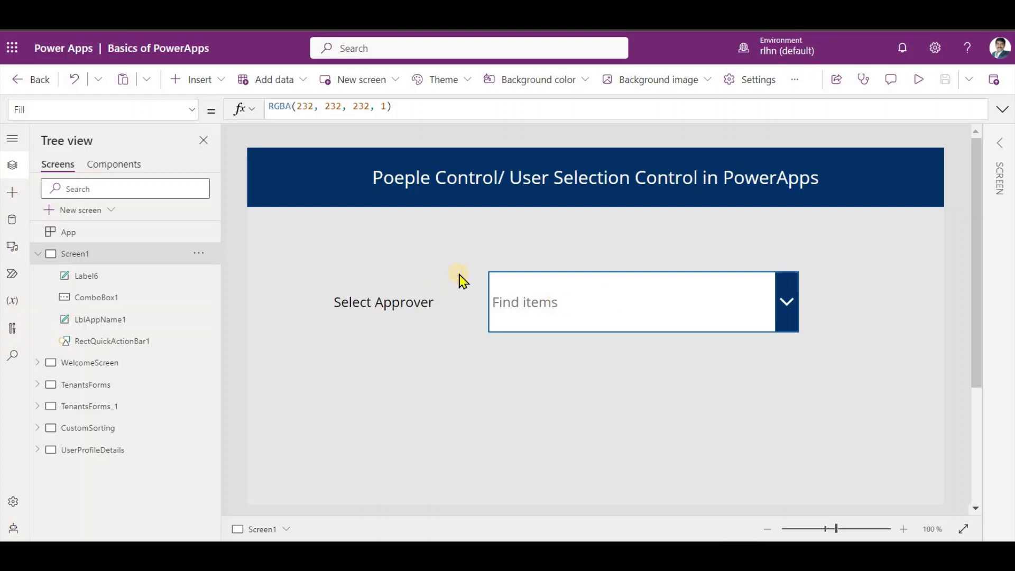
click(583, 318)
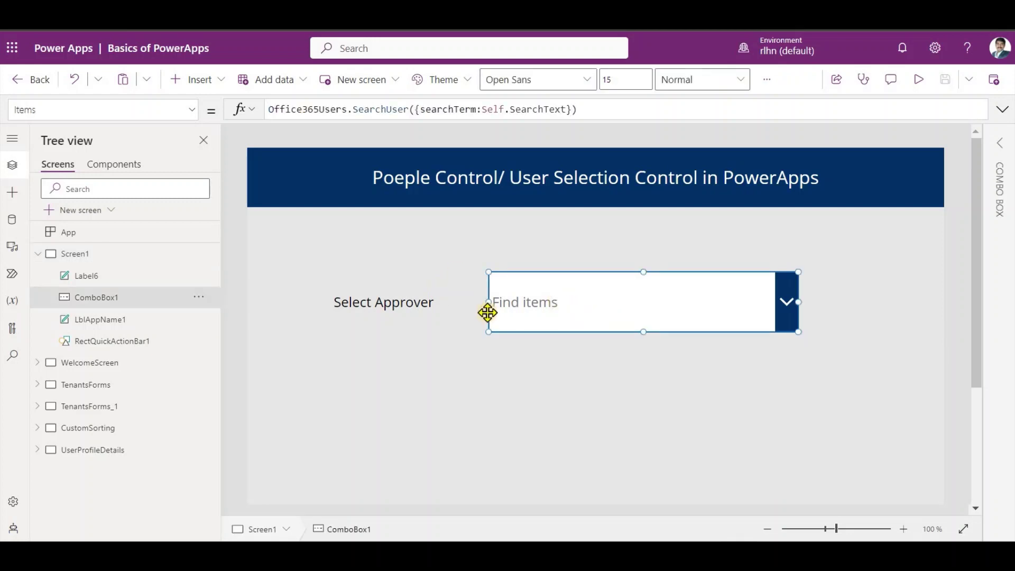
click(399, 366)
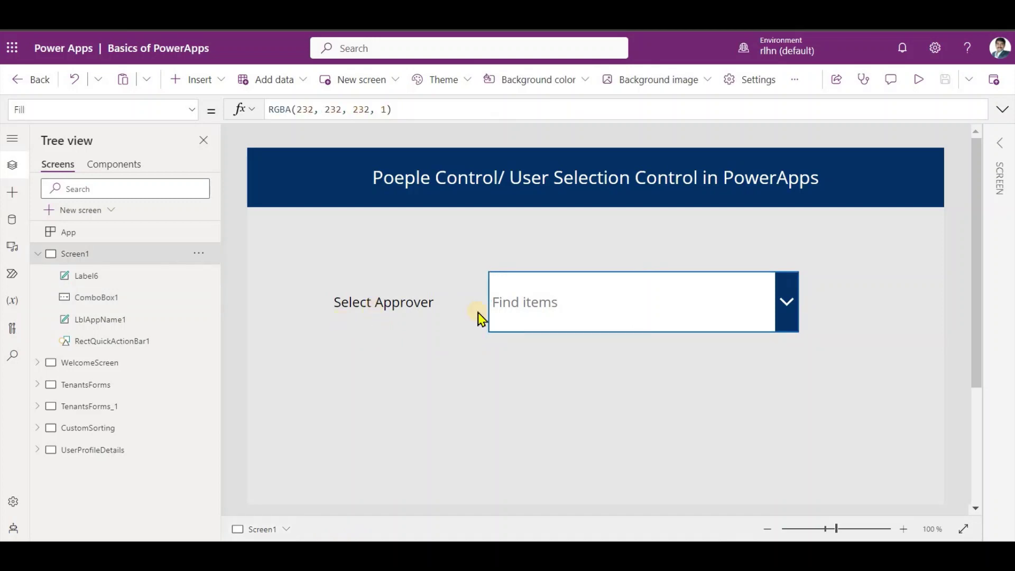
Insert a new combo box on Screen1.
click(222, 81)
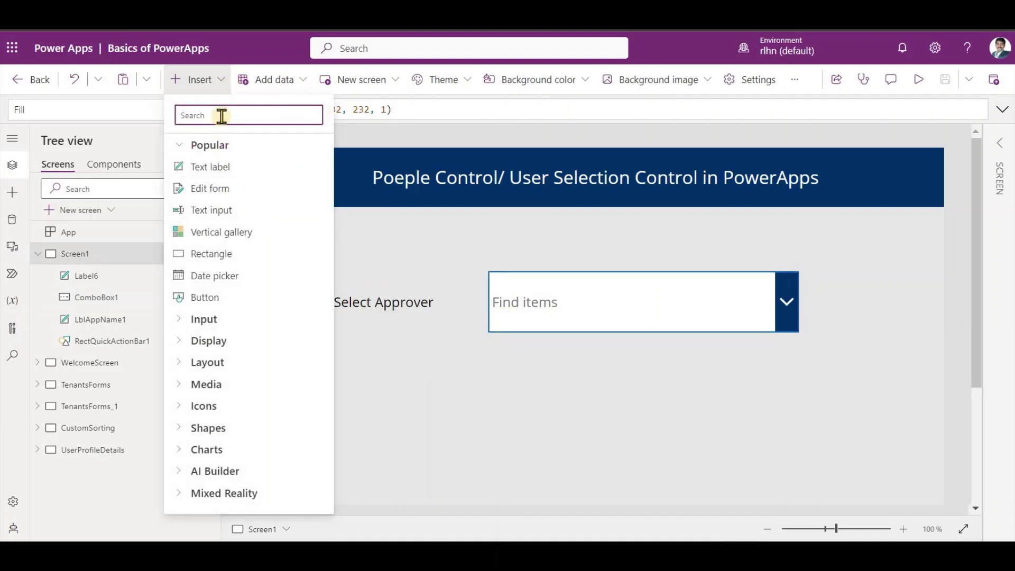
text(combo)
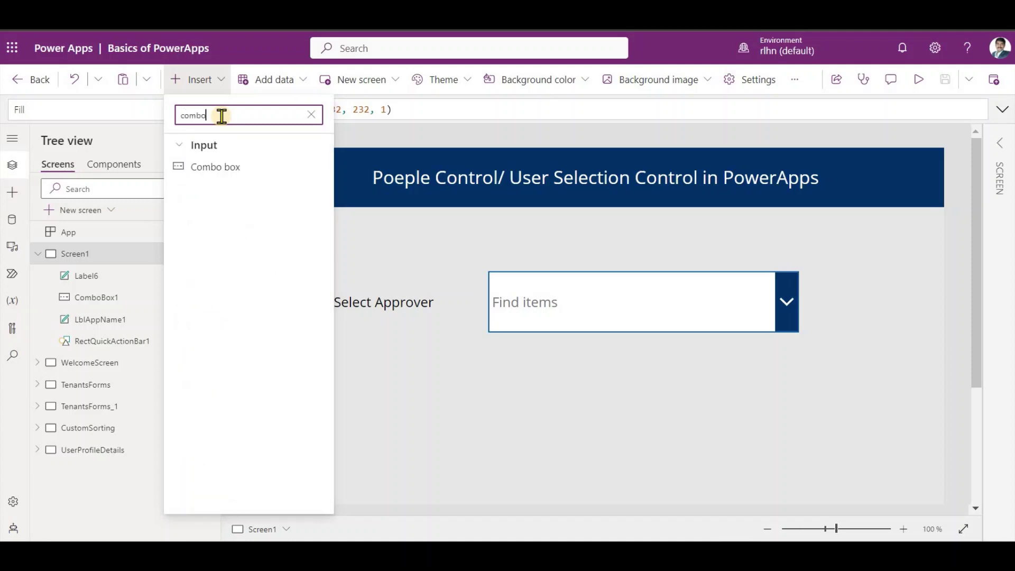
click(225, 166)
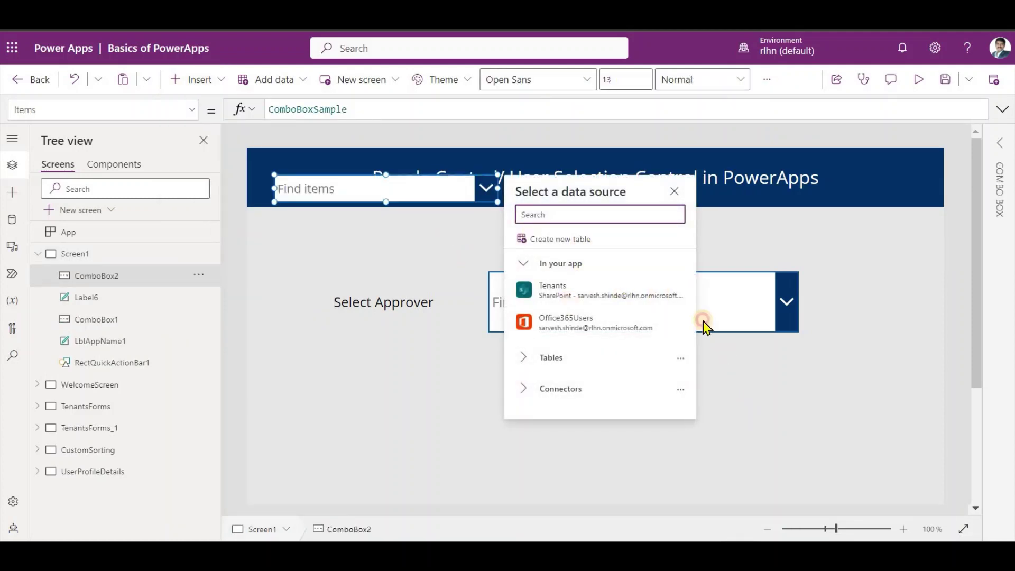
Move the Select Approver label and its combo box lower, and place the new combo box above them at about 455 by 86.
click(651, 305)
shift+click(419, 311)
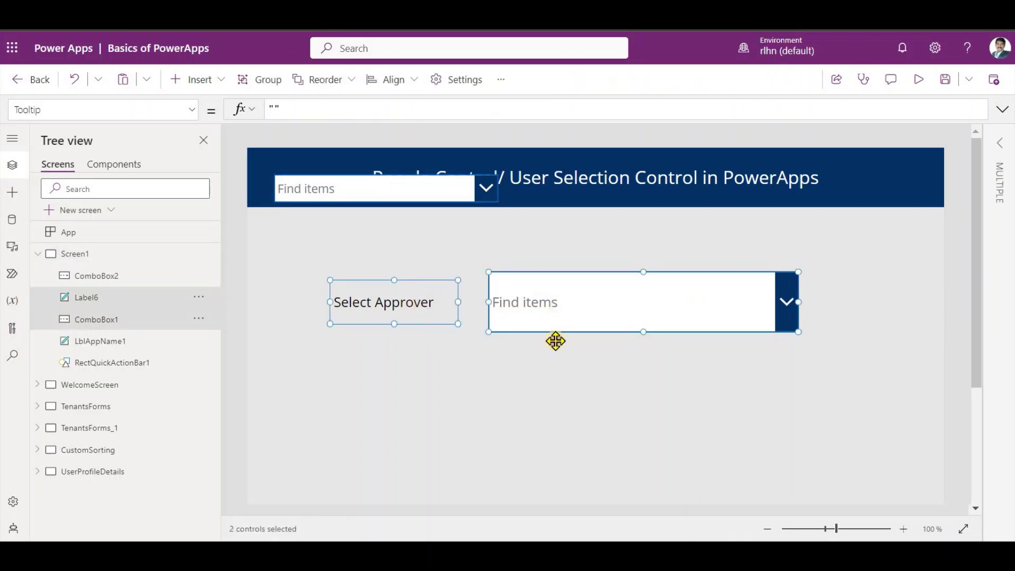
drag(555, 340, 555, 427)
click(444, 196)
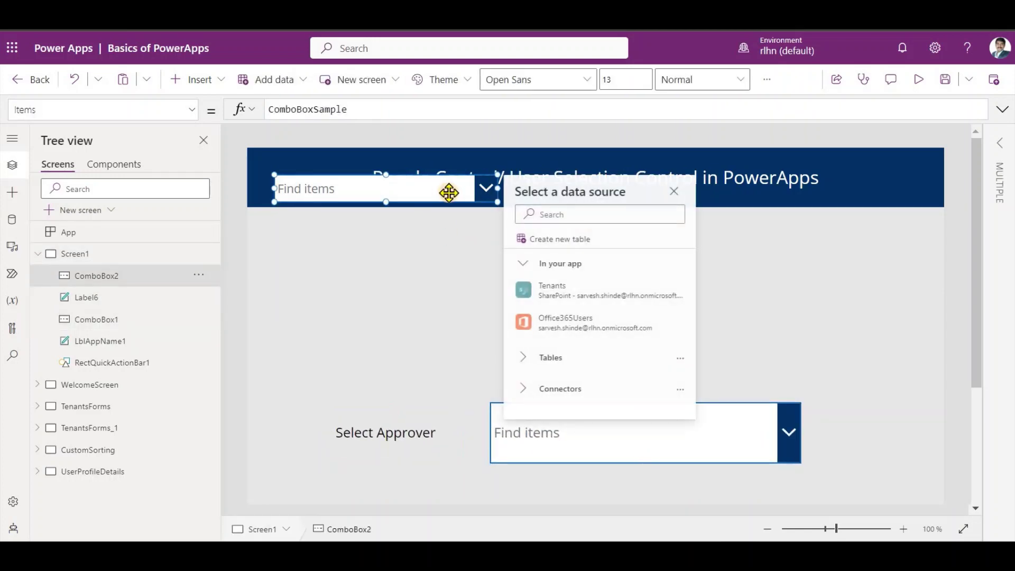
drag(449, 190, 798, 314)
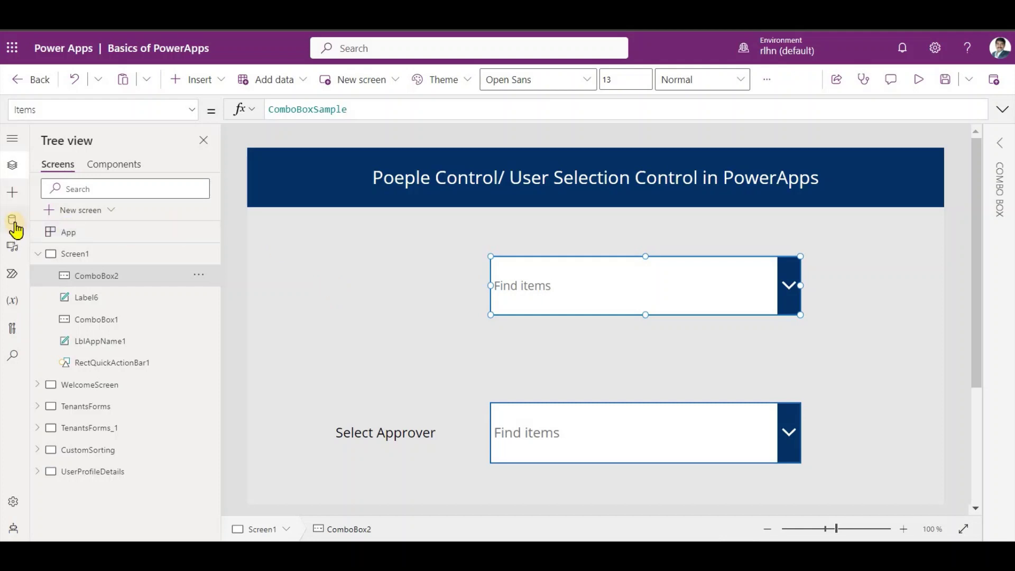
Remove the Office365Users data source from the app.
click(13, 219)
mouse_move(86, 261)
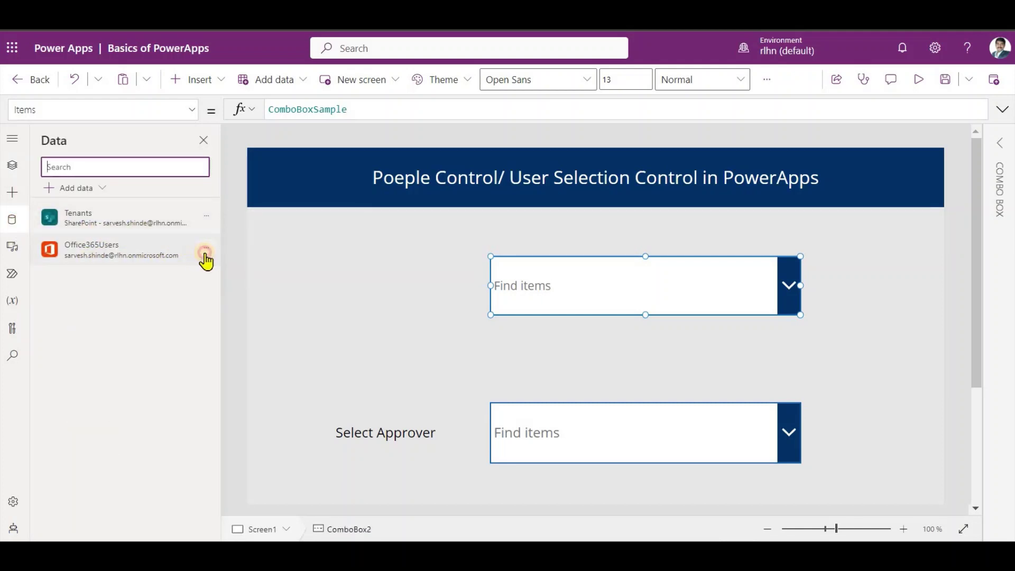
click(206, 248)
click(236, 287)
Search the data sources for "office" and add the Office 365 Users connector to the app with the existing connection.
click(90, 166)
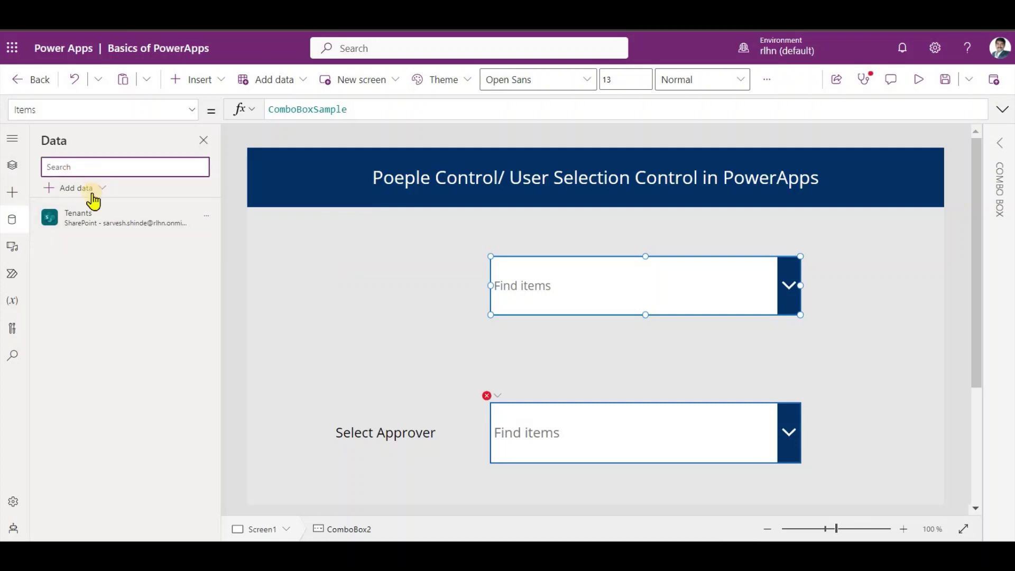
click(98, 189)
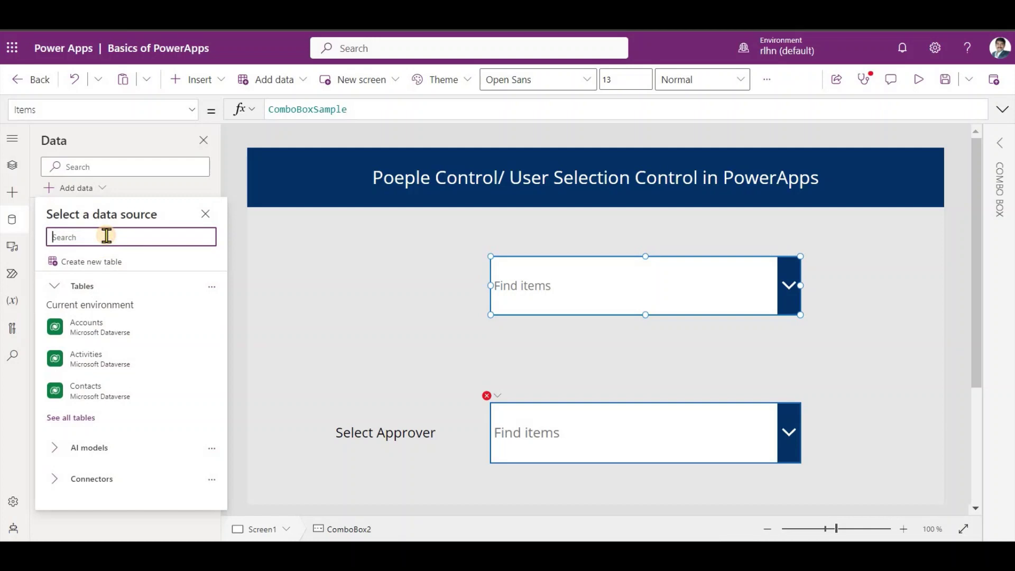
text(office)
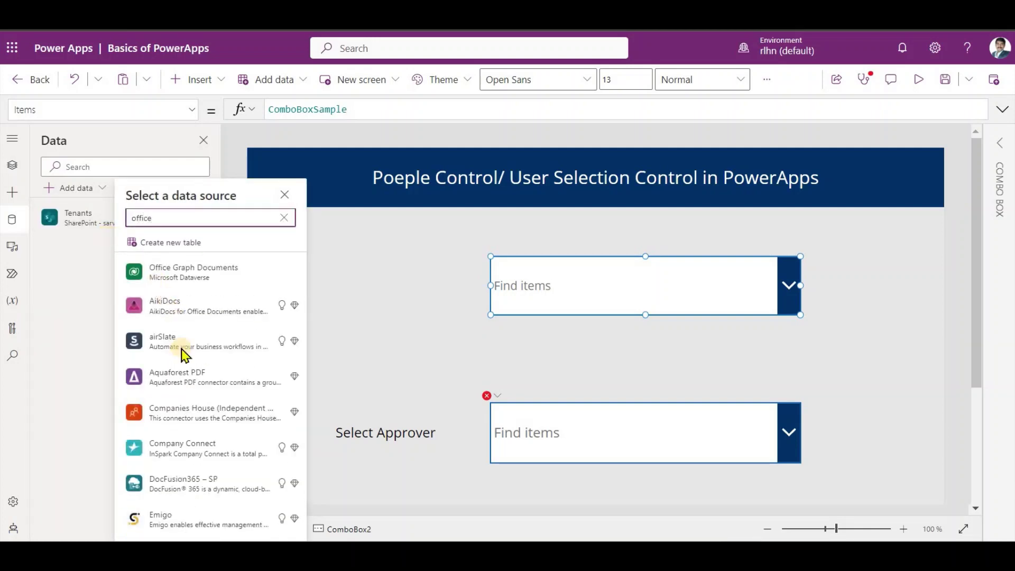
scroll(185, 371, down, 12)
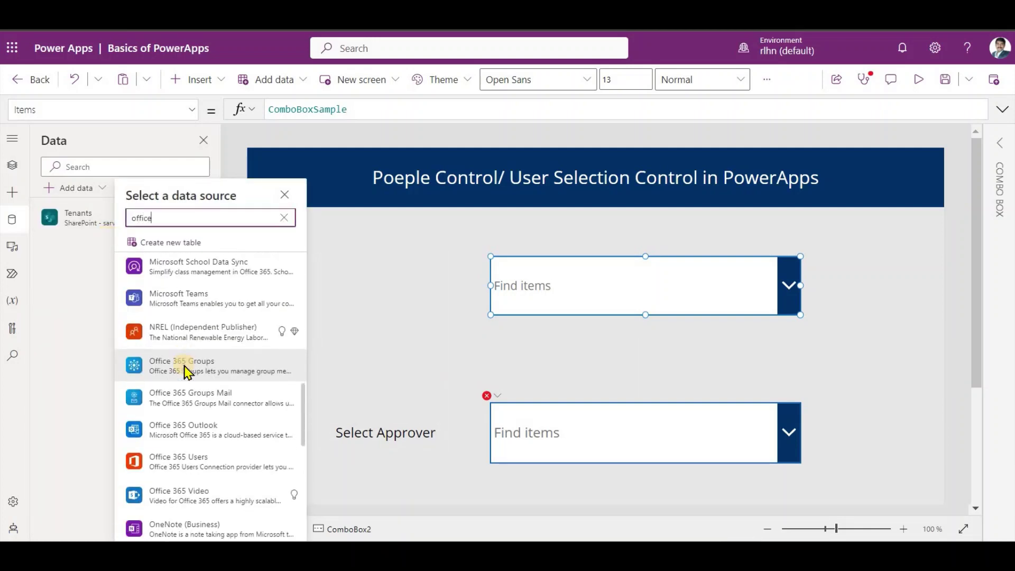
mouse_move(185, 350)
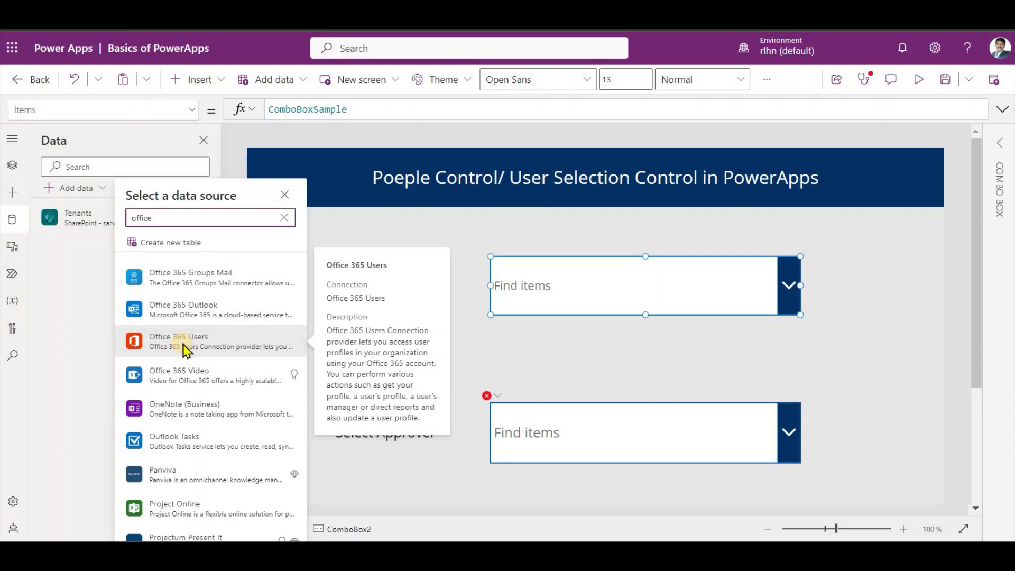
click(186, 350)
click(166, 253)
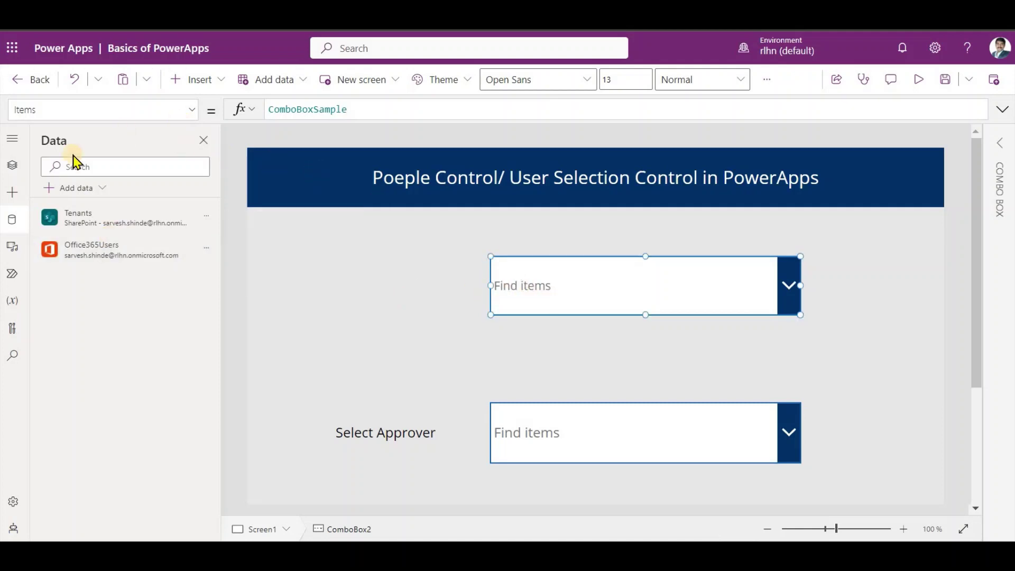
Replace the new combo box's Items formula with the start of an Office365Users.SearchUser( call.
click(12, 165)
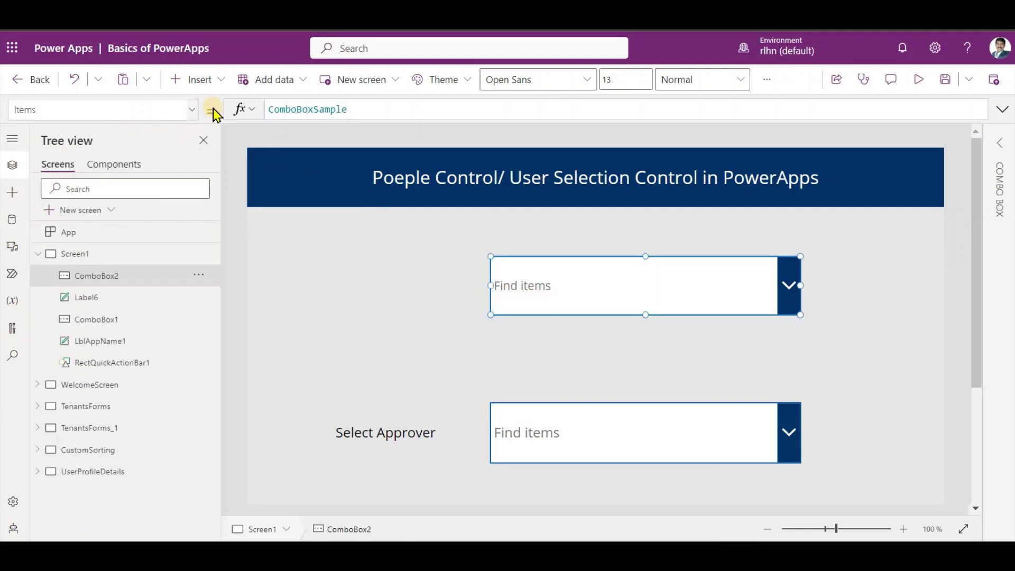
double_click(290, 109)
text(o)
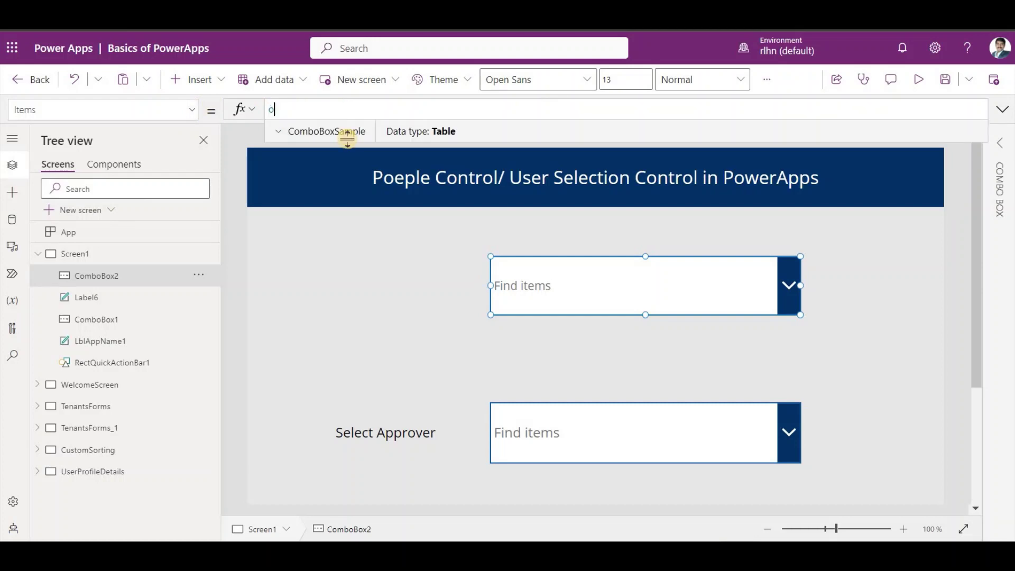
text(ffi)
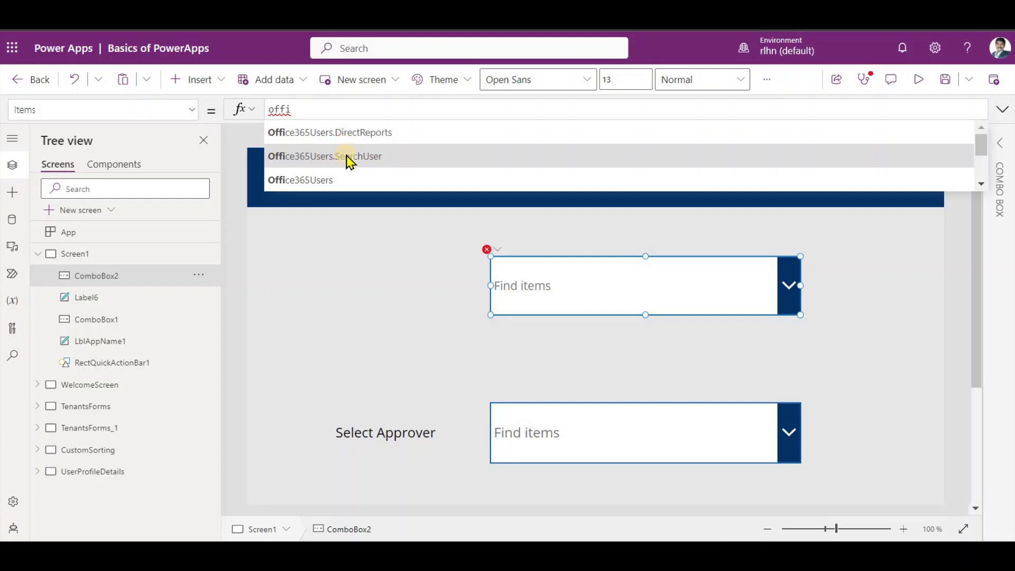
click(349, 161)
double_click(385, 109)
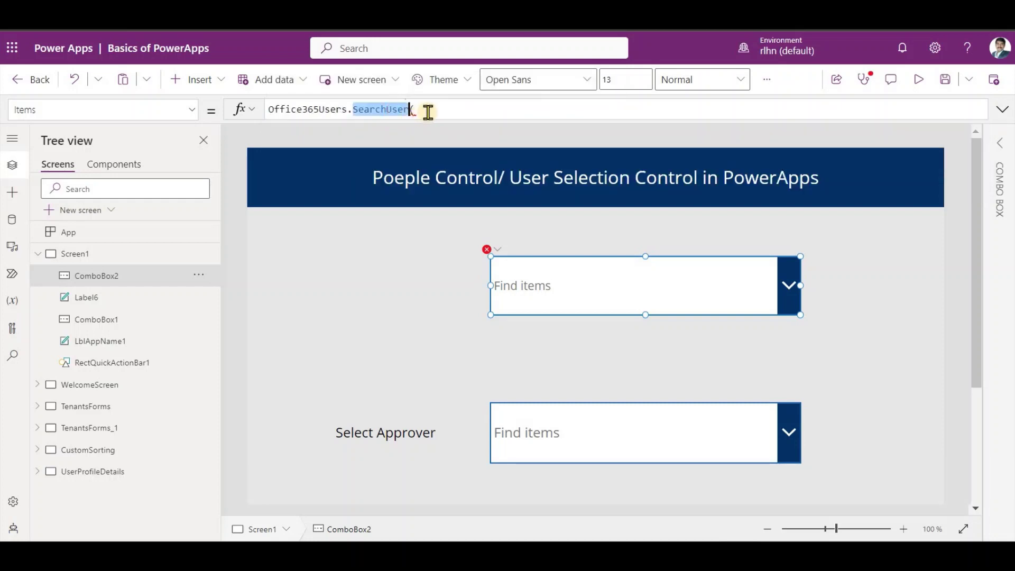
shift+click(428, 113)
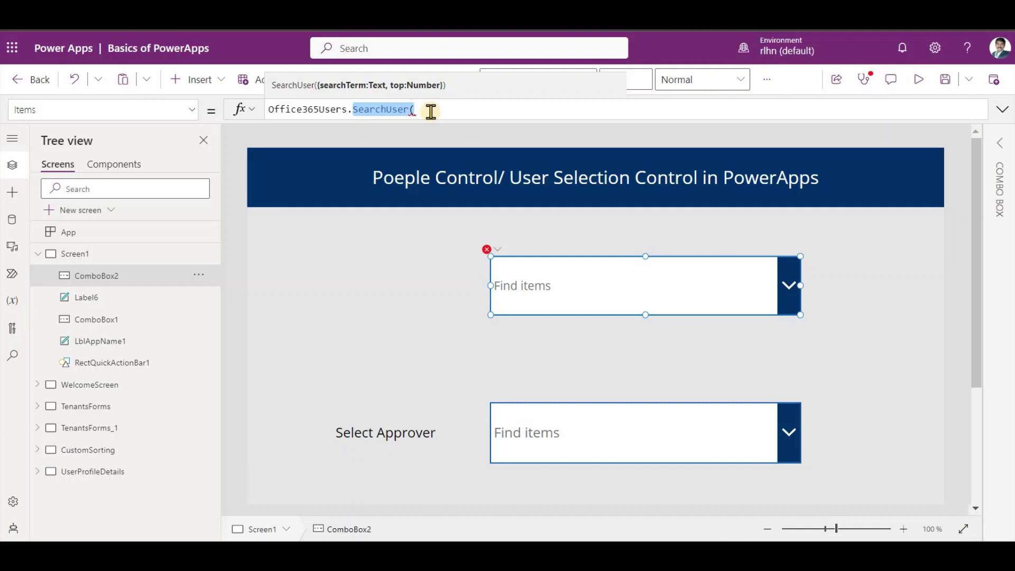
click(431, 111)
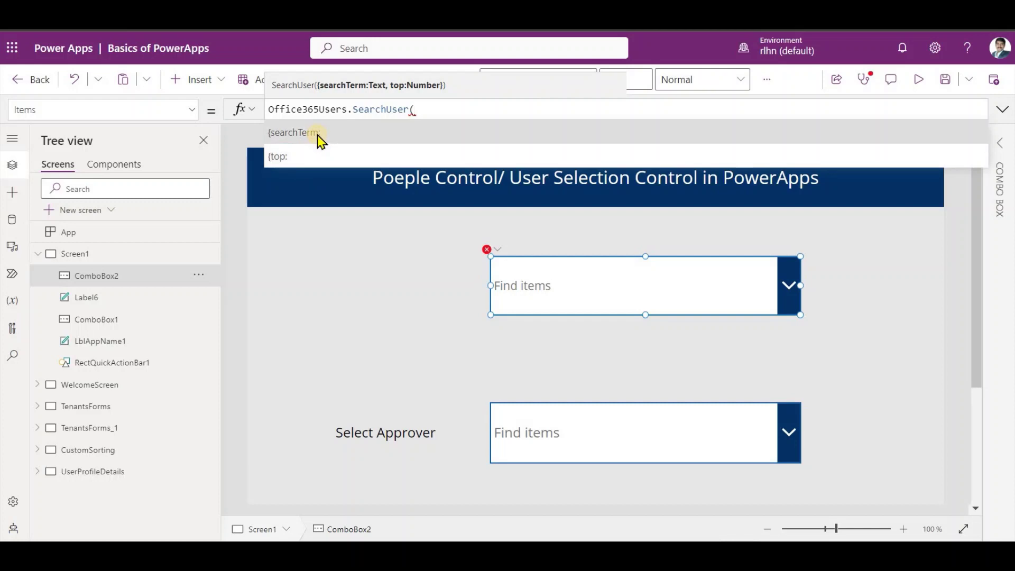
Complete the SearchUser call in the Items formula with the argument {searchTerm:Self.SearchText}).
click(318, 136)
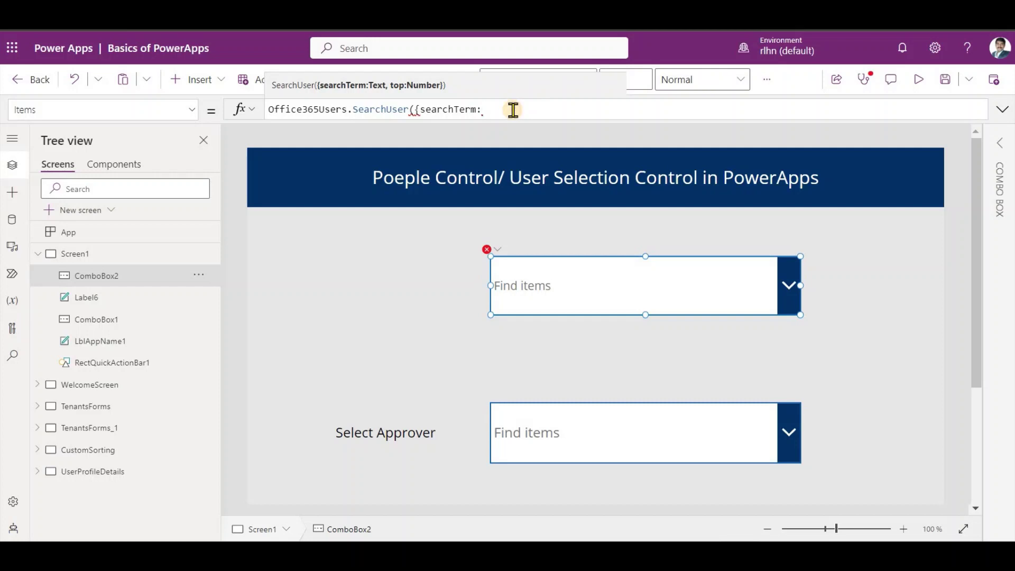
text(Se)
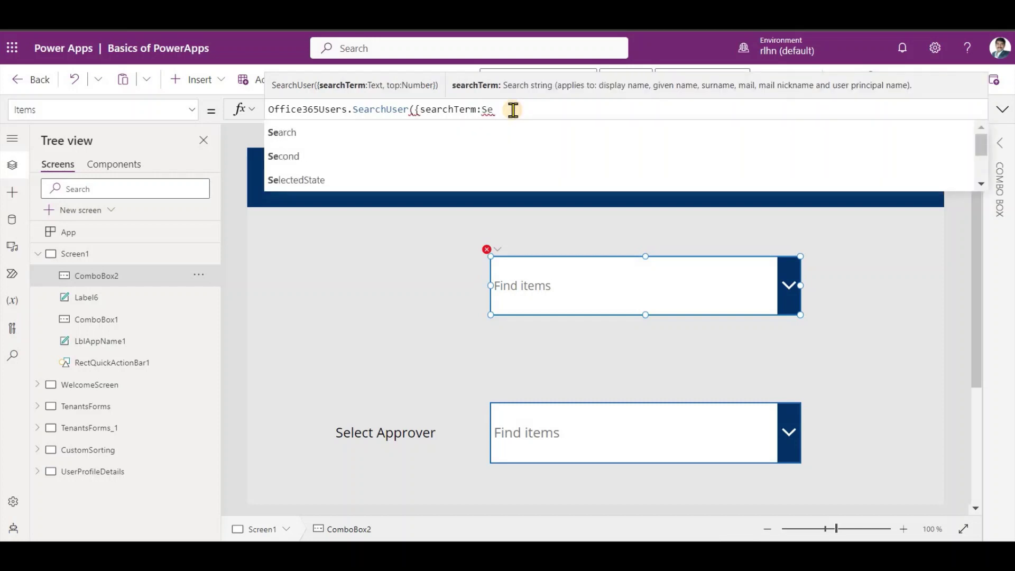
text(lf)
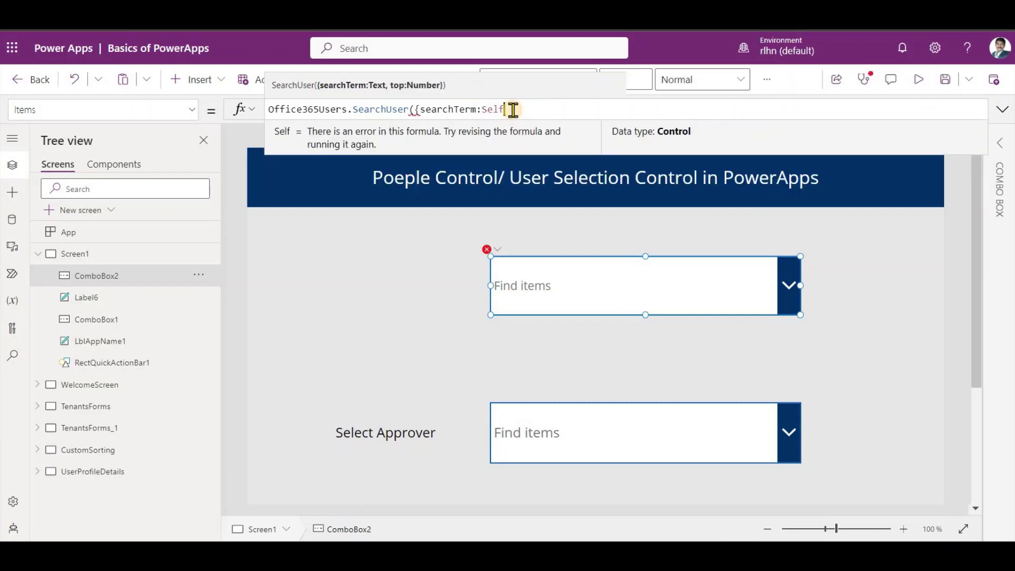
text(.)
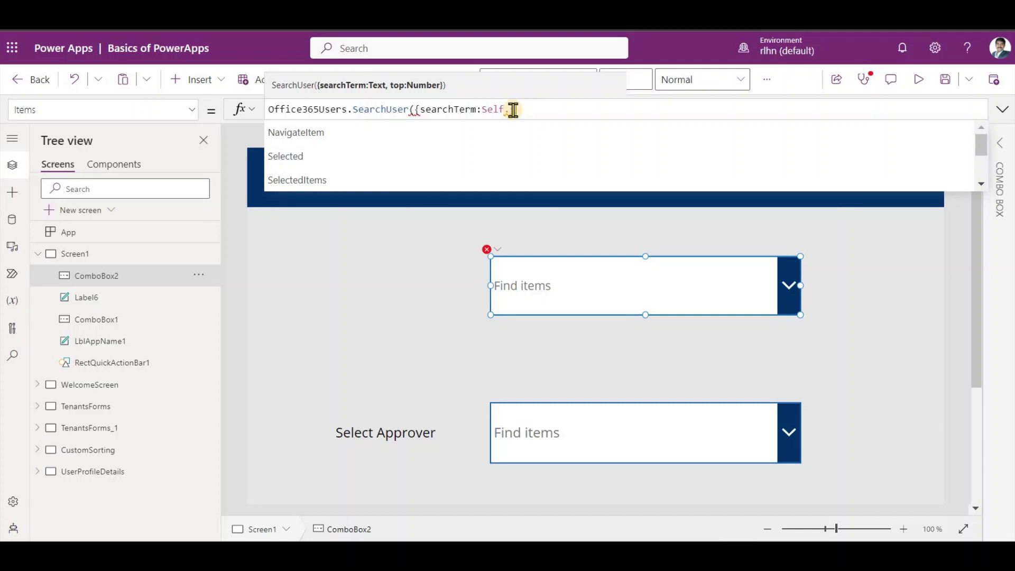
text(Search)
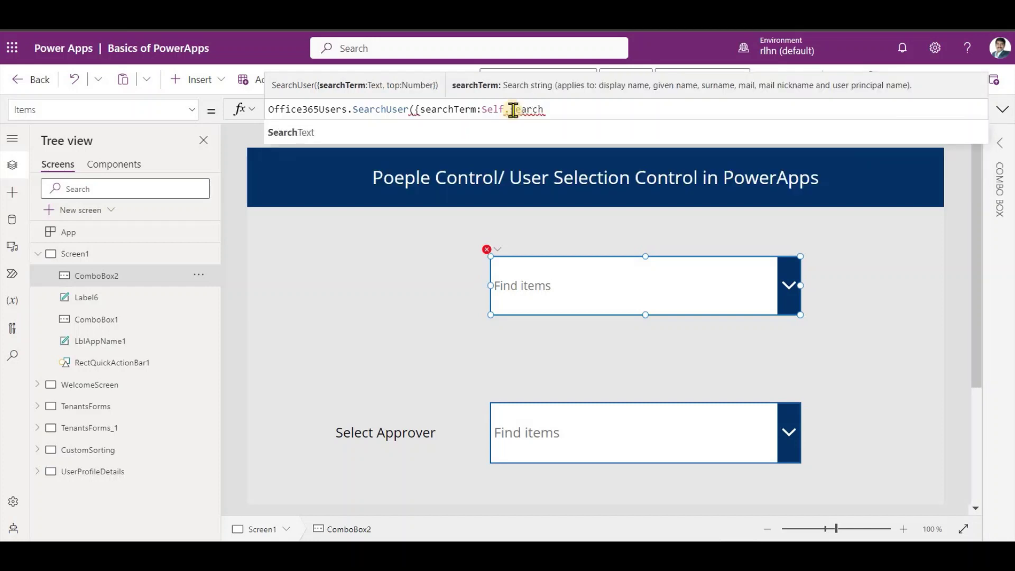
key(Tab)
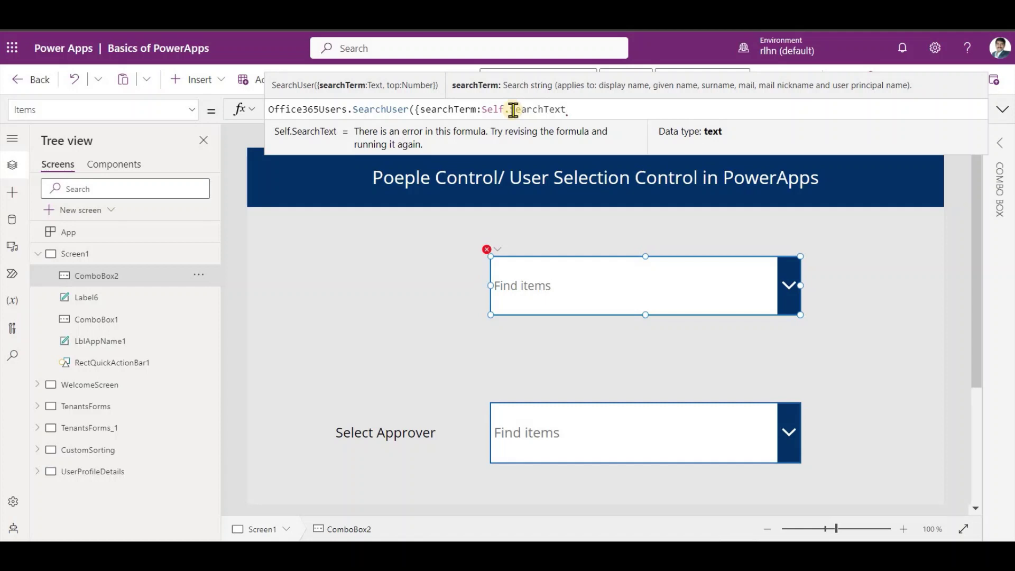
text(}))
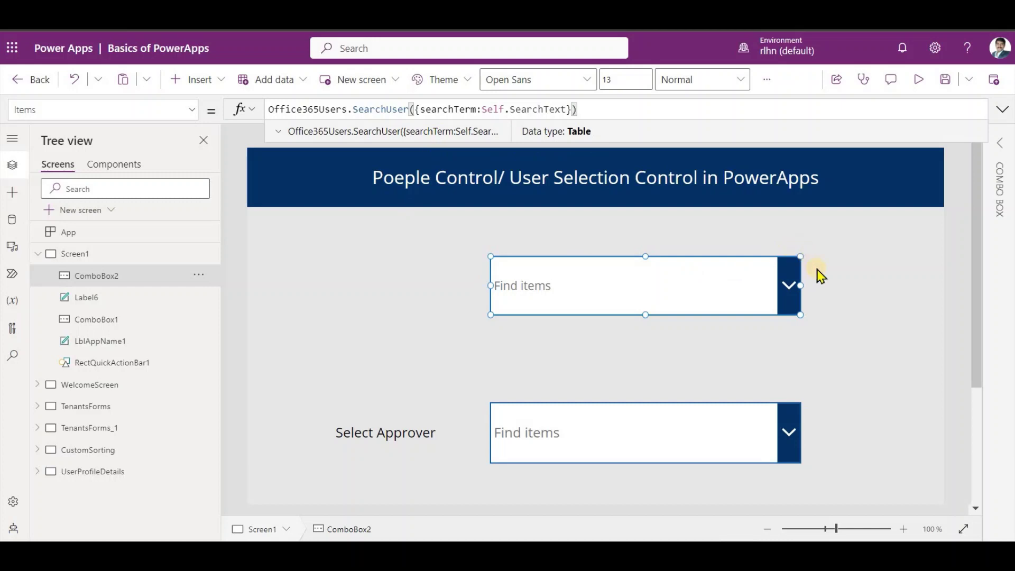
Open the field settings of ComboBox2 and set its layout to Person.
click(824, 280)
click(731, 281)
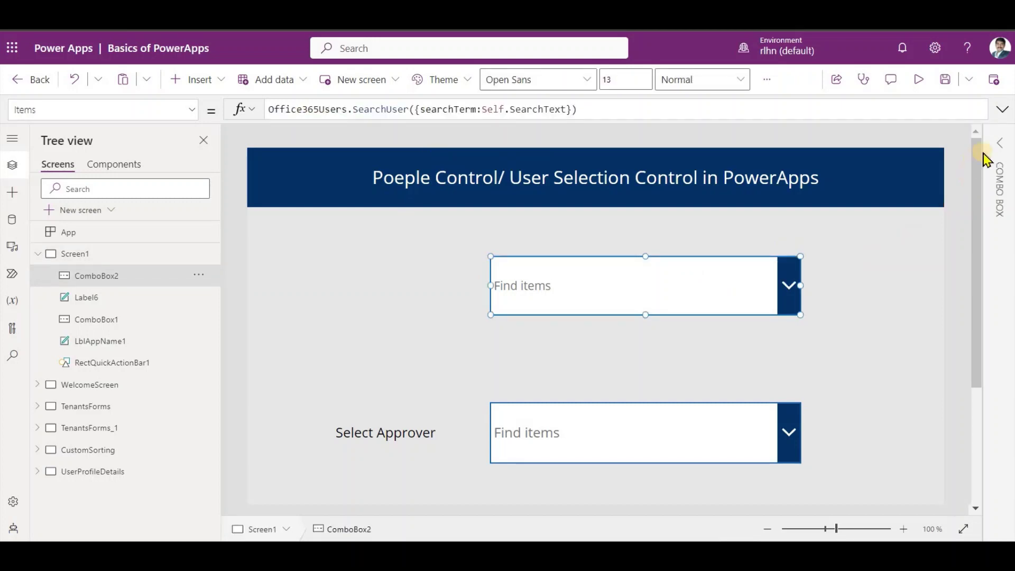
click(998, 146)
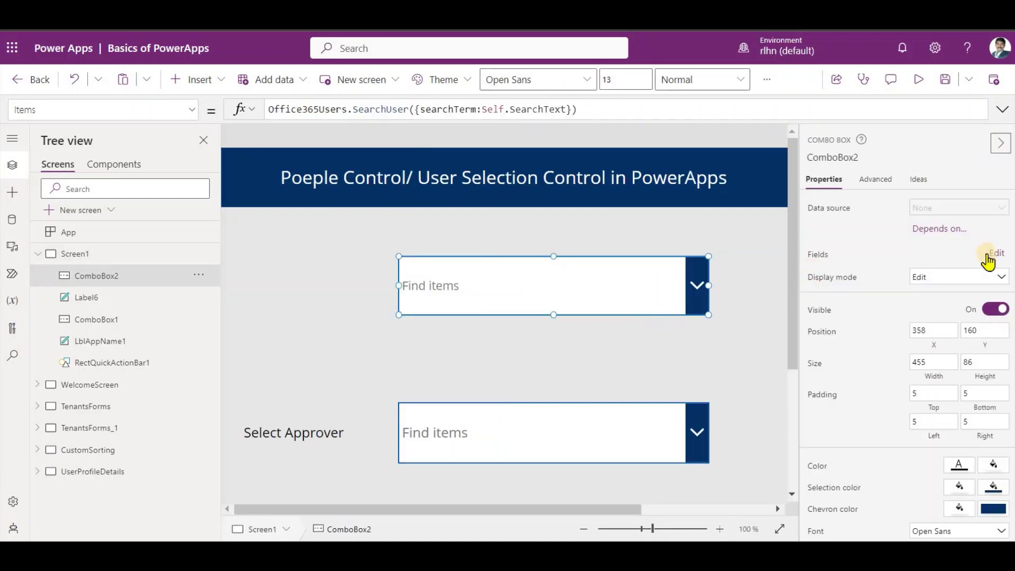
click(997, 254)
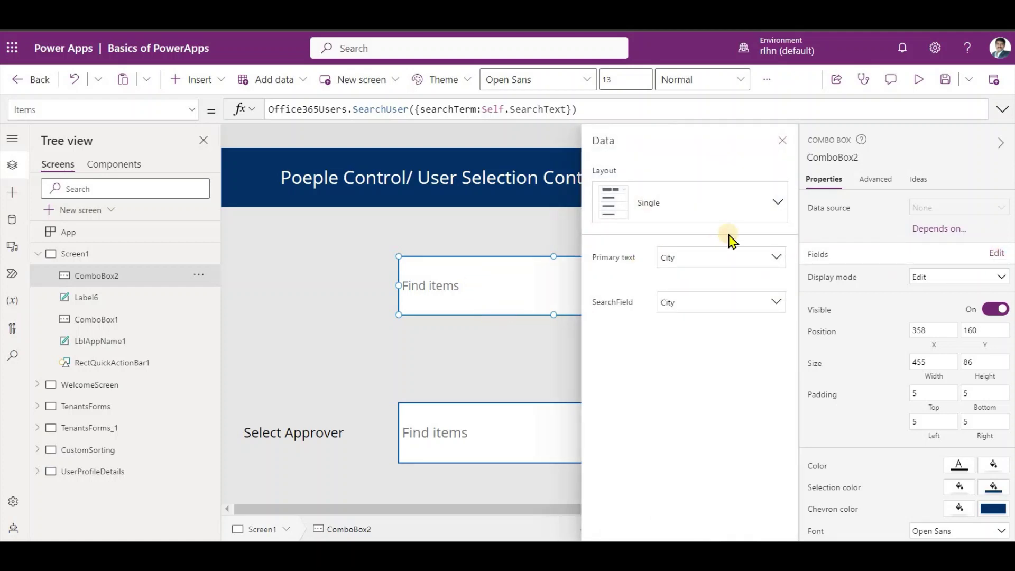
click(702, 214)
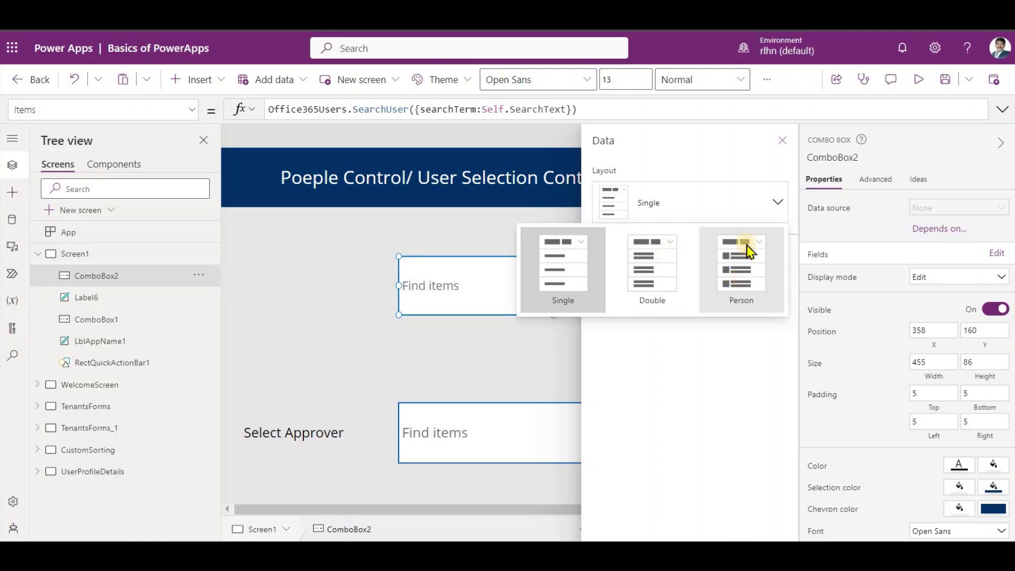
click(751, 283)
Set ComboBox2's primary text to DisplayName, secondary text to Mail and search field to DisplayName.
click(700, 285)
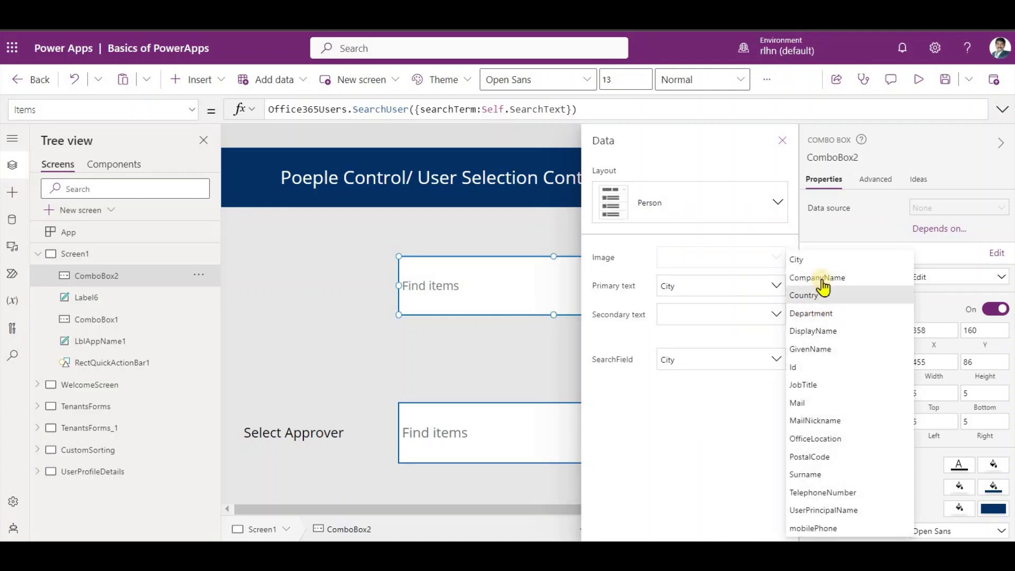
click(820, 332)
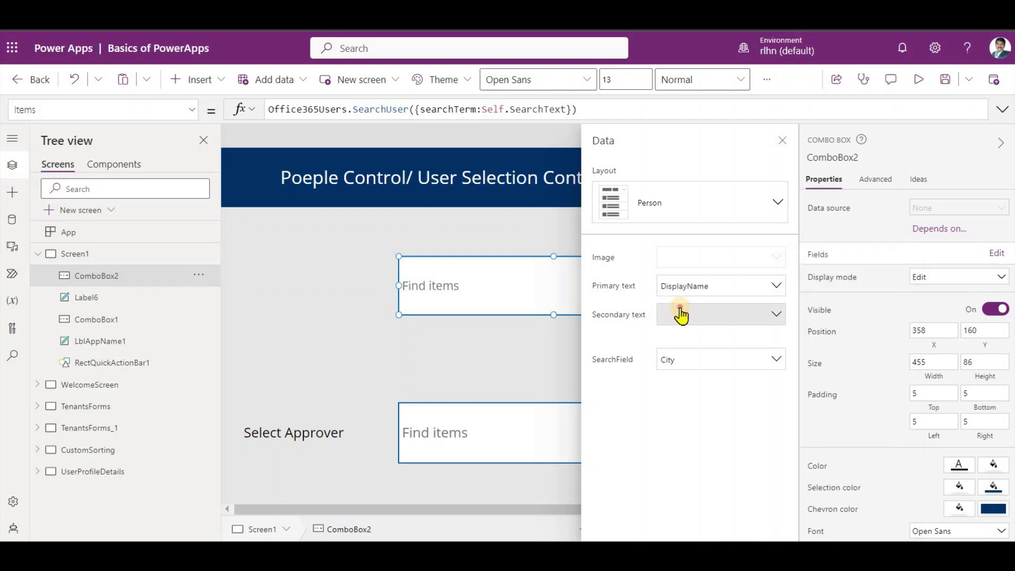
click(681, 315)
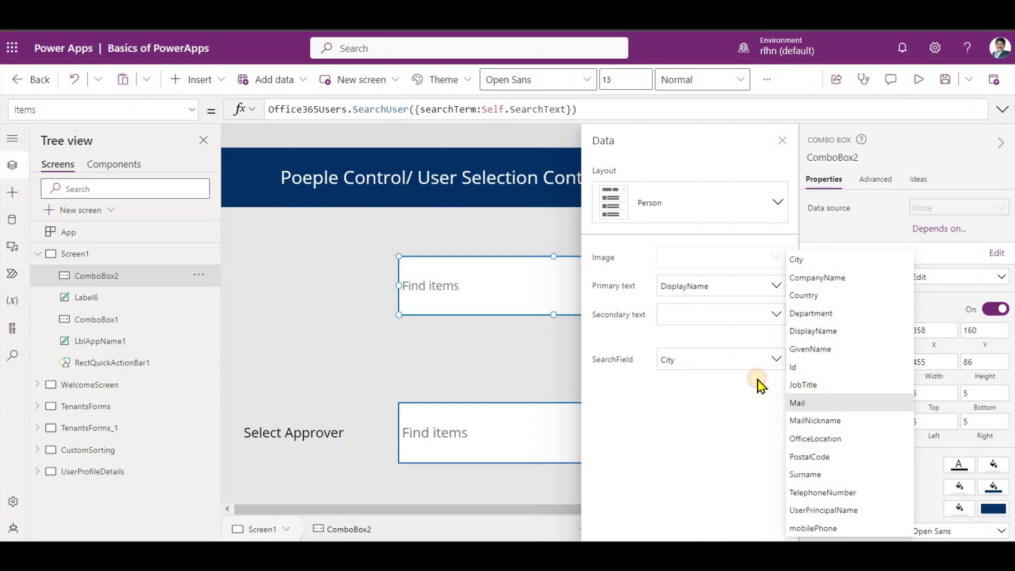
click(797, 403)
click(741, 362)
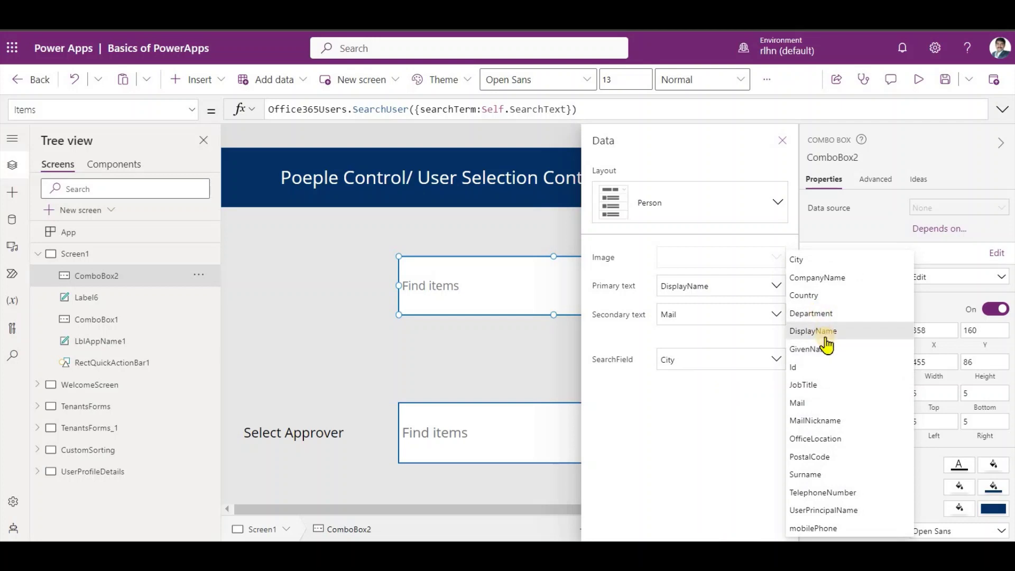
click(813, 331)
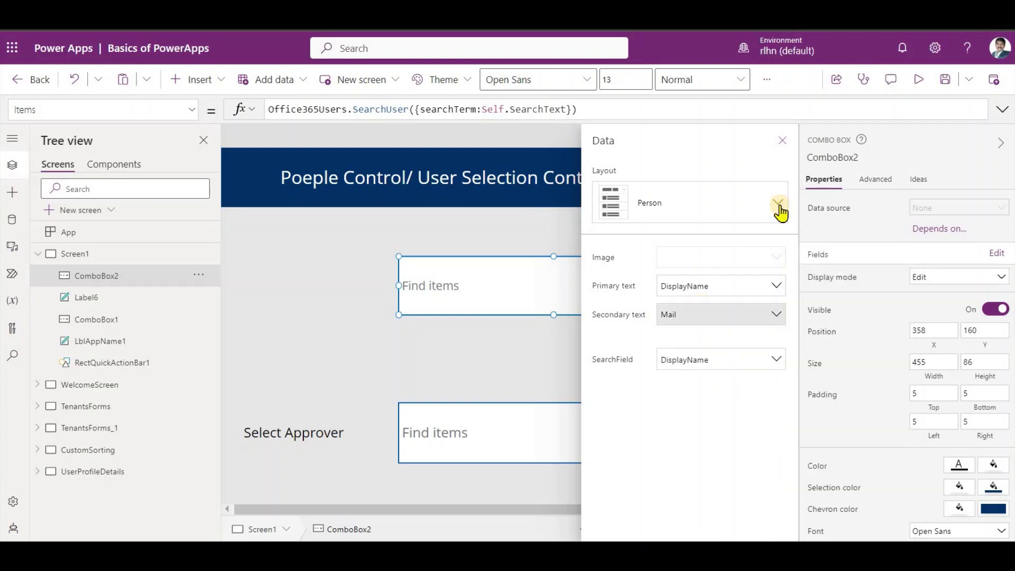
click(783, 140)
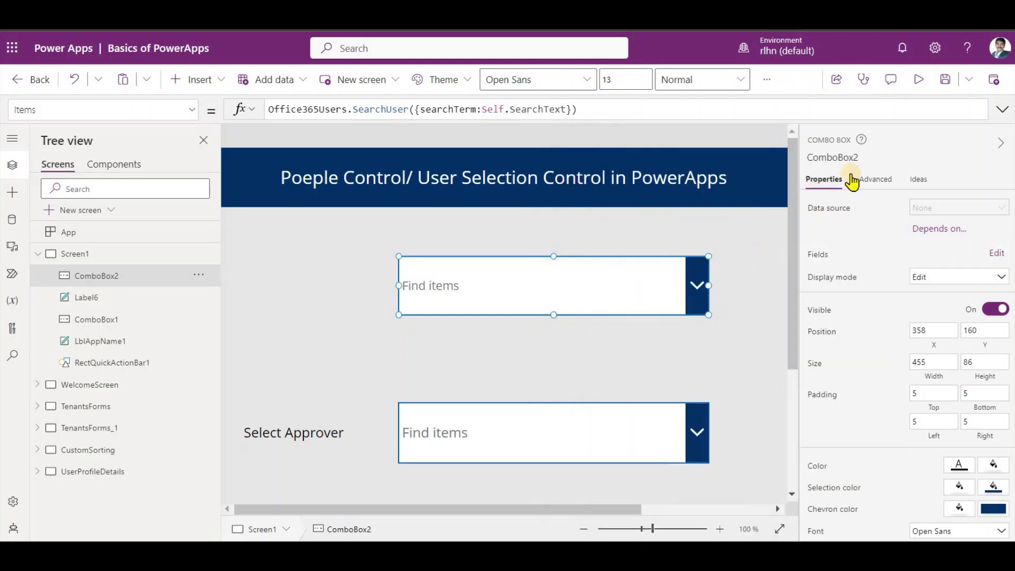
Preview the app and test the upper combo box by searching for a person's first name, selecting the match and removing it.
click(919, 79)
click(542, 199)
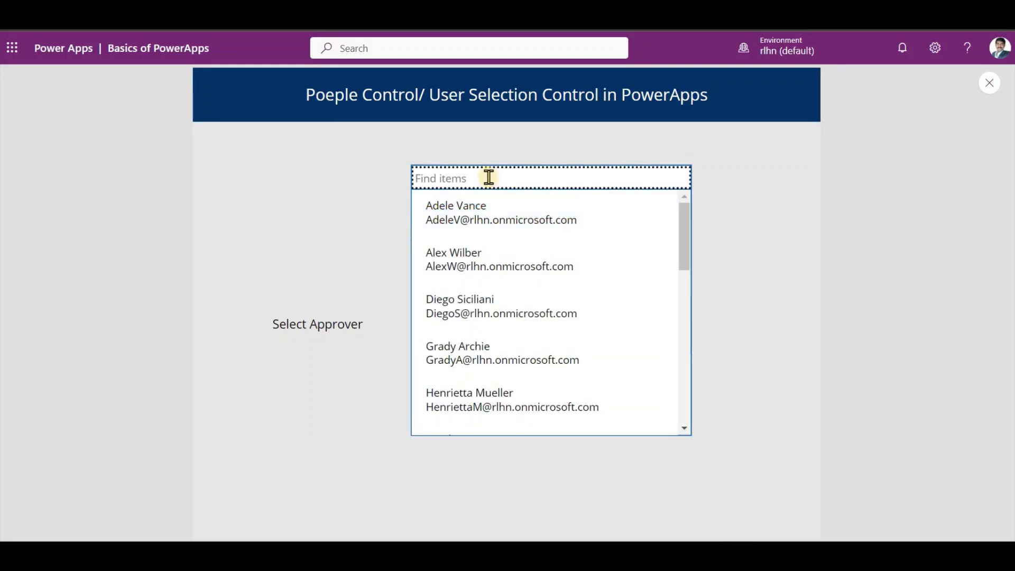
scroll(534, 270, down, 4)
scroll(537, 289, up, 4)
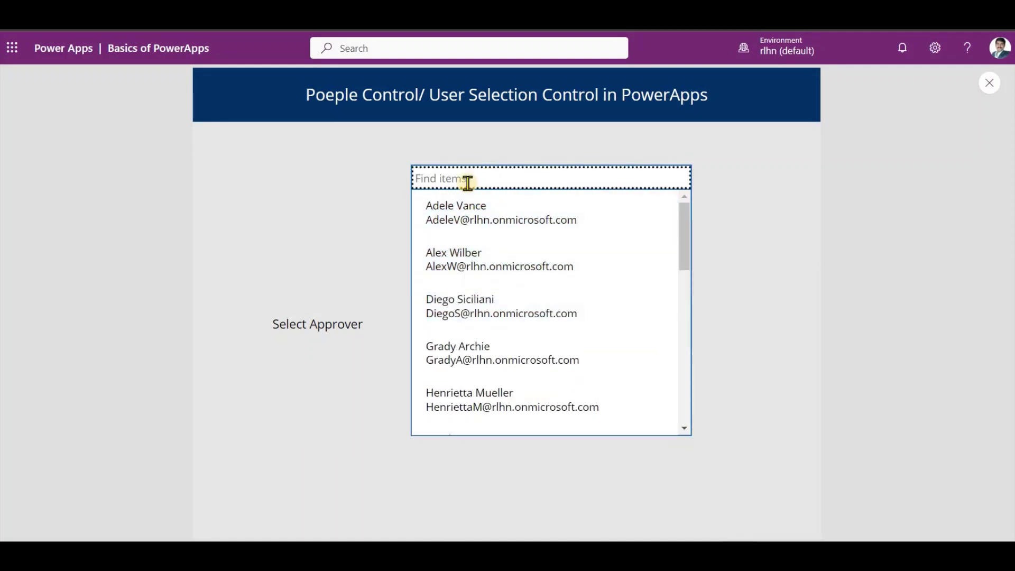
text(sarvesh)
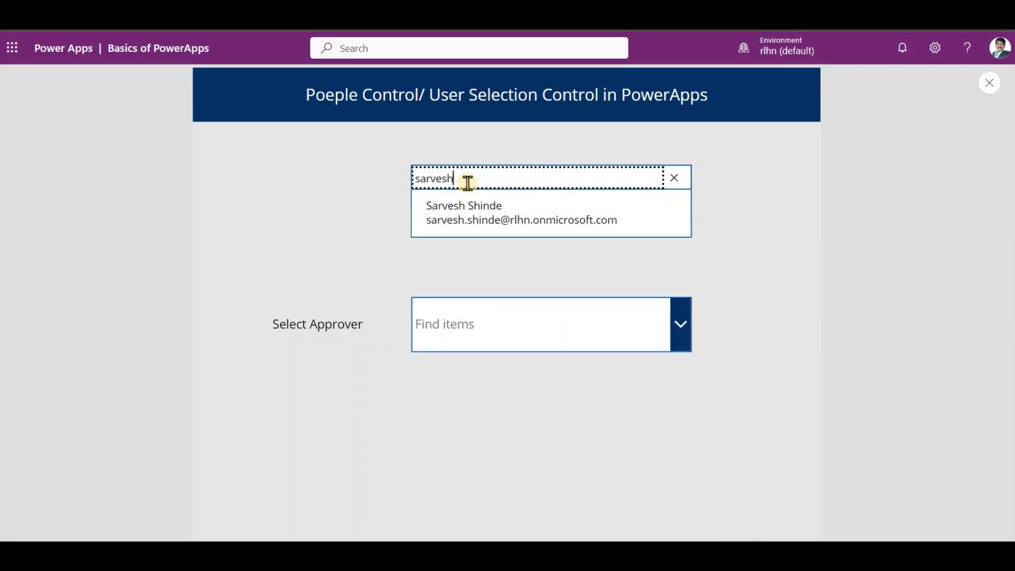
click(456, 216)
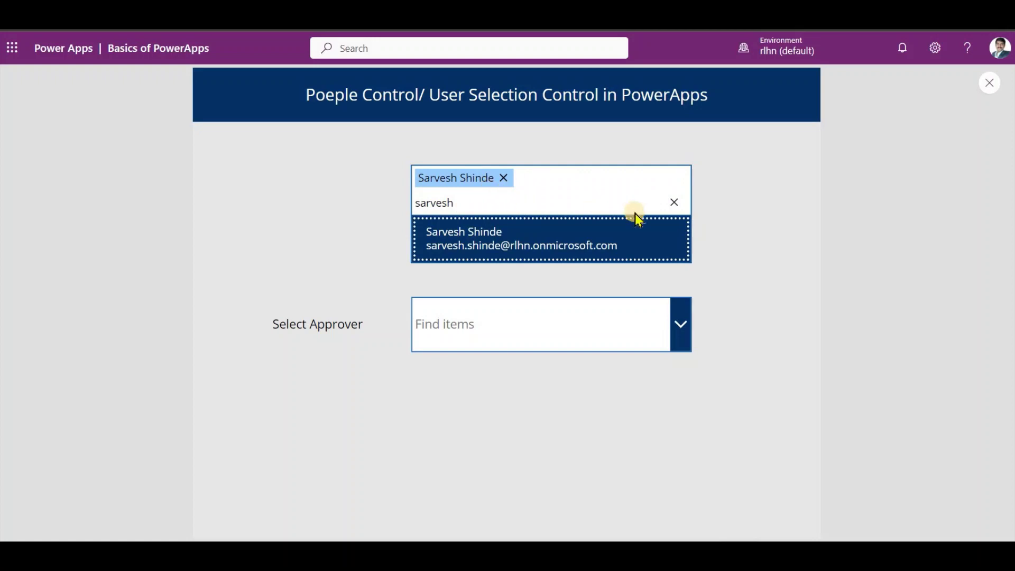
click(504, 178)
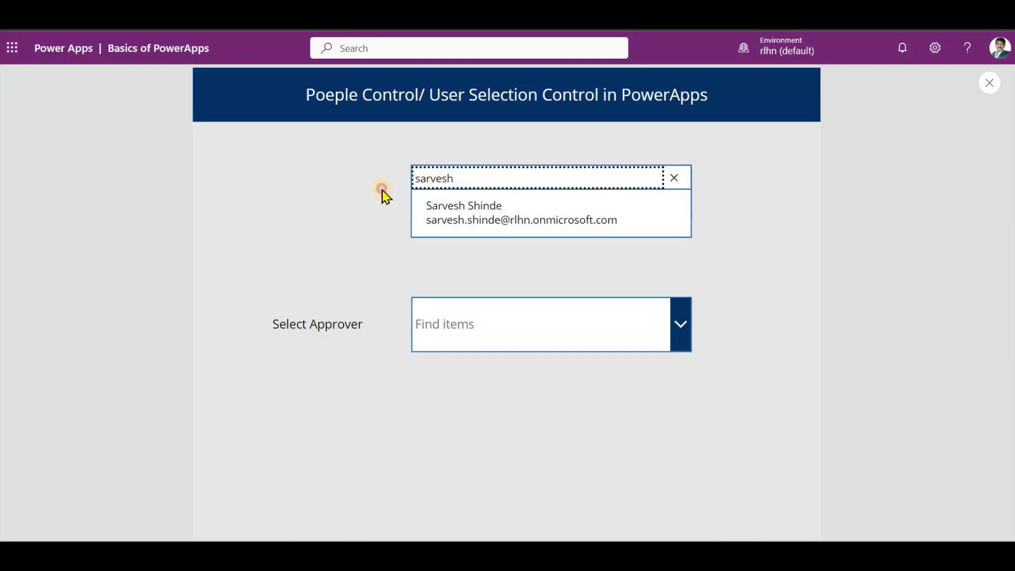
Search the upper combo box for another person by partial name, select the match and exit the preview.
text(ale)
click(465, 216)
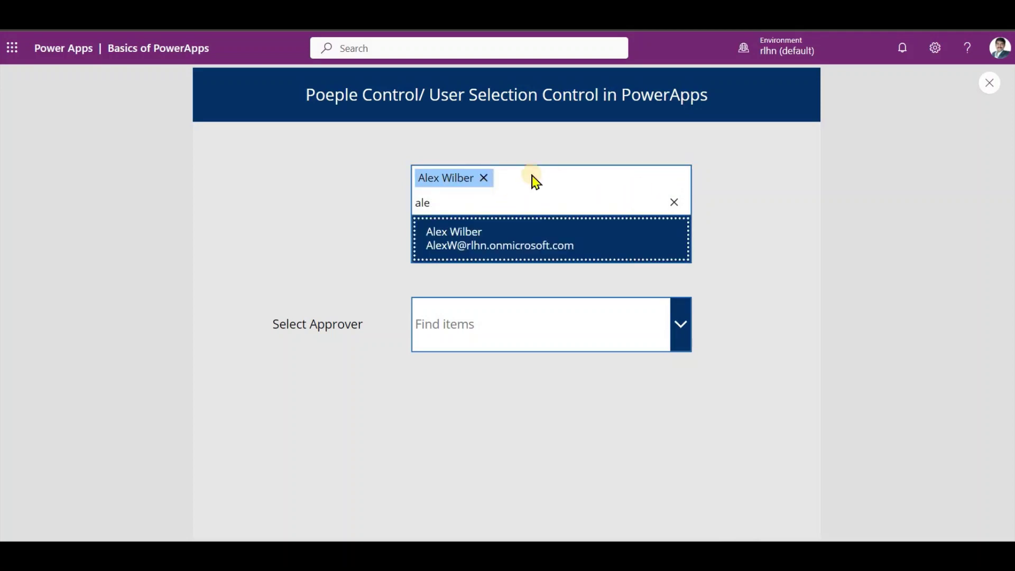
click(752, 200)
click(983, 94)
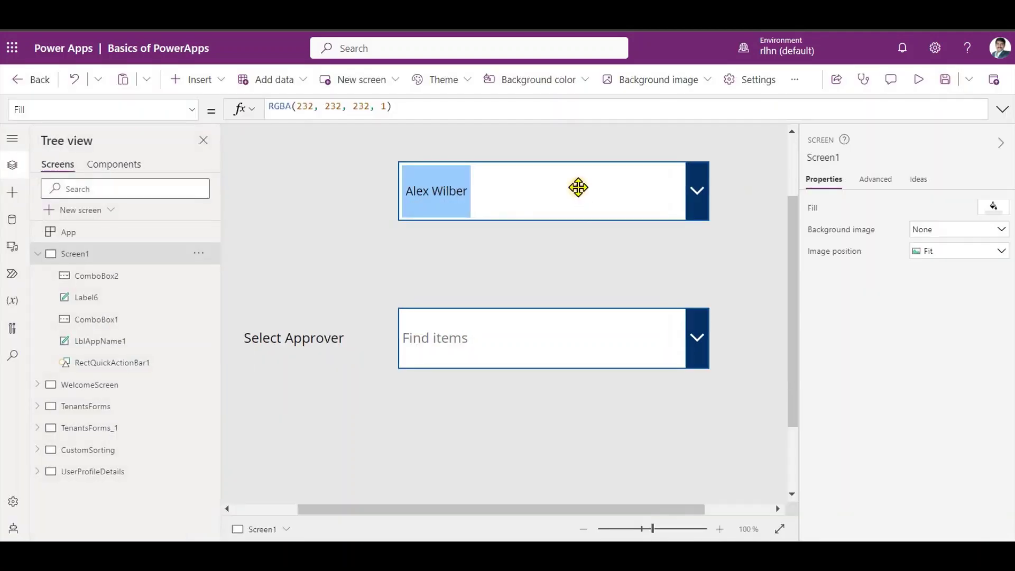
Turn off multiple selection for ComboBox2.
click(578, 185)
scroll(948, 403, down, 5)
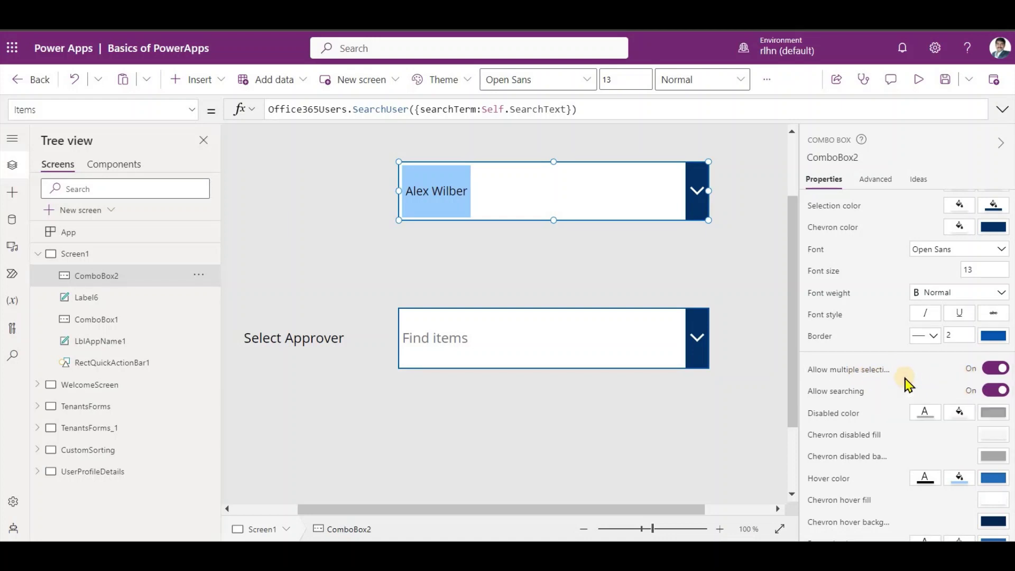
click(991, 370)
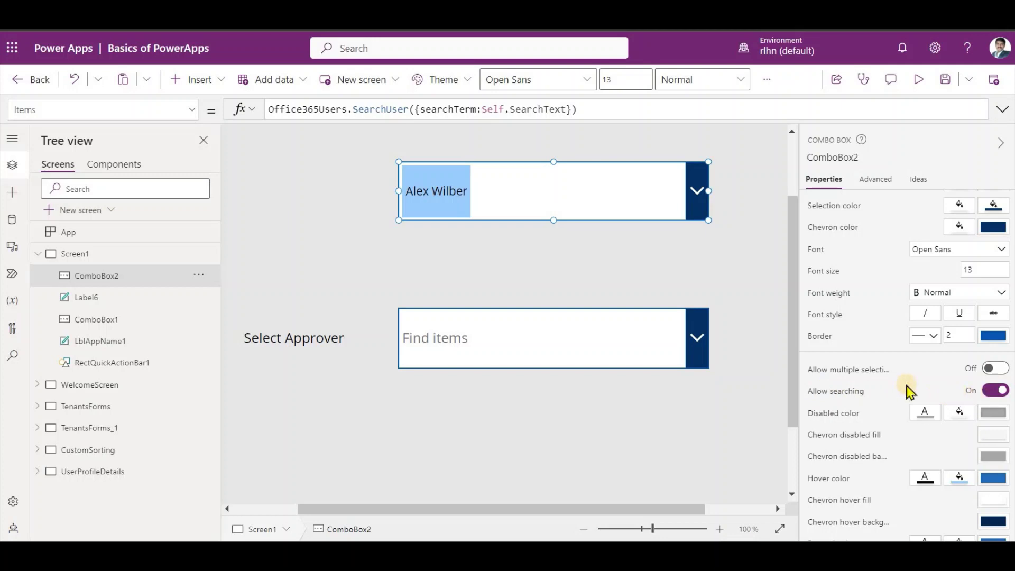
scroll(902, 437, down, 2)
scroll(857, 351, up, 4)
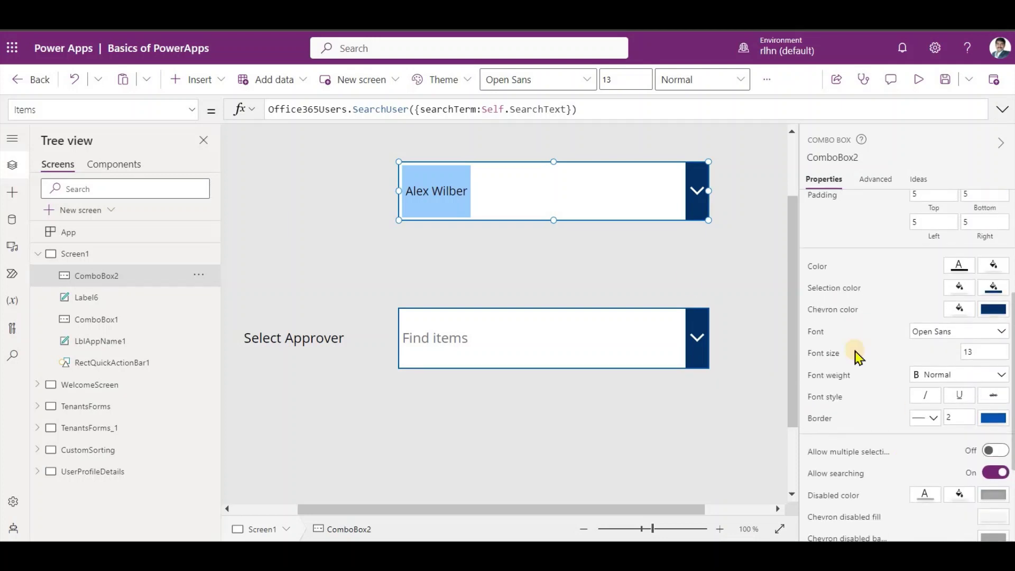
scroll(872, 370, down, 2)
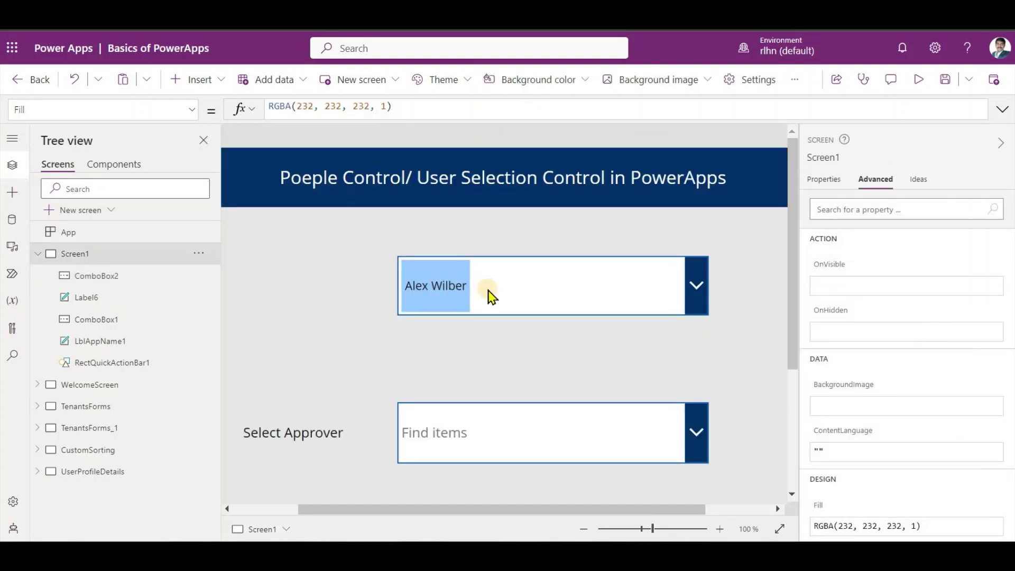
Preview the app again and browse the people list of the upper combo box.
click(488, 292)
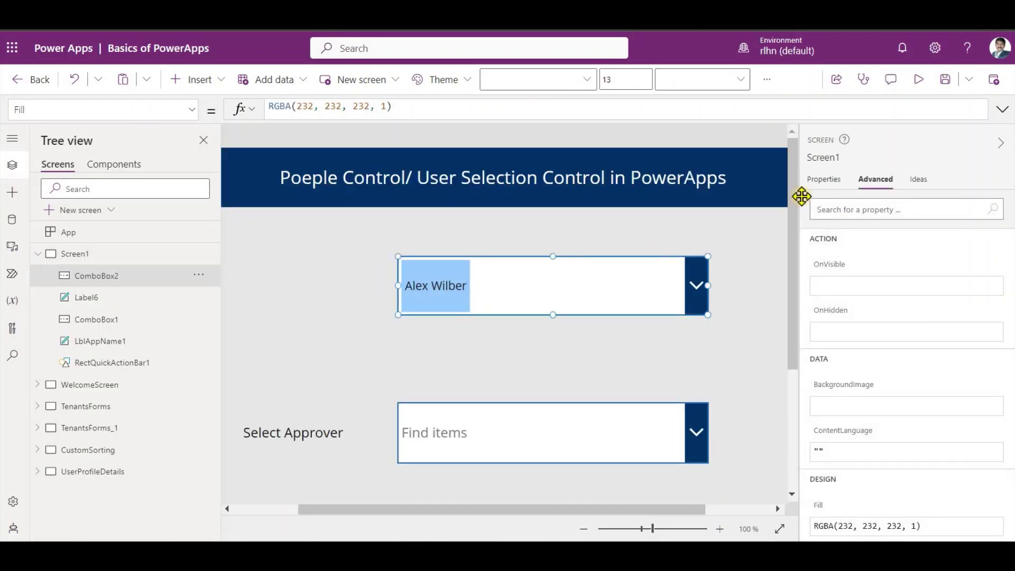
click(918, 79)
click(555, 204)
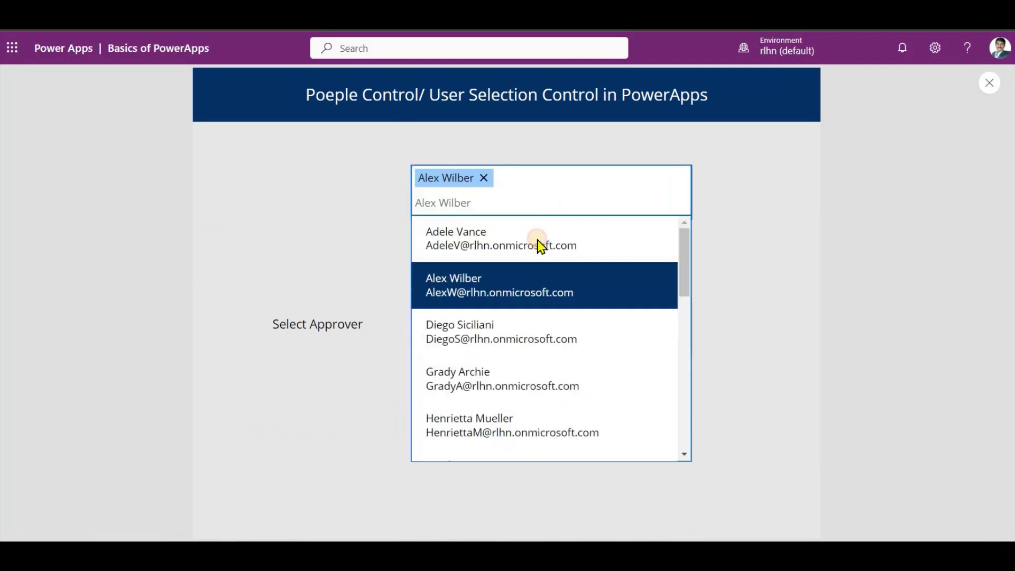
scroll(489, 306, down, 5)
scroll(499, 291, up, 5)
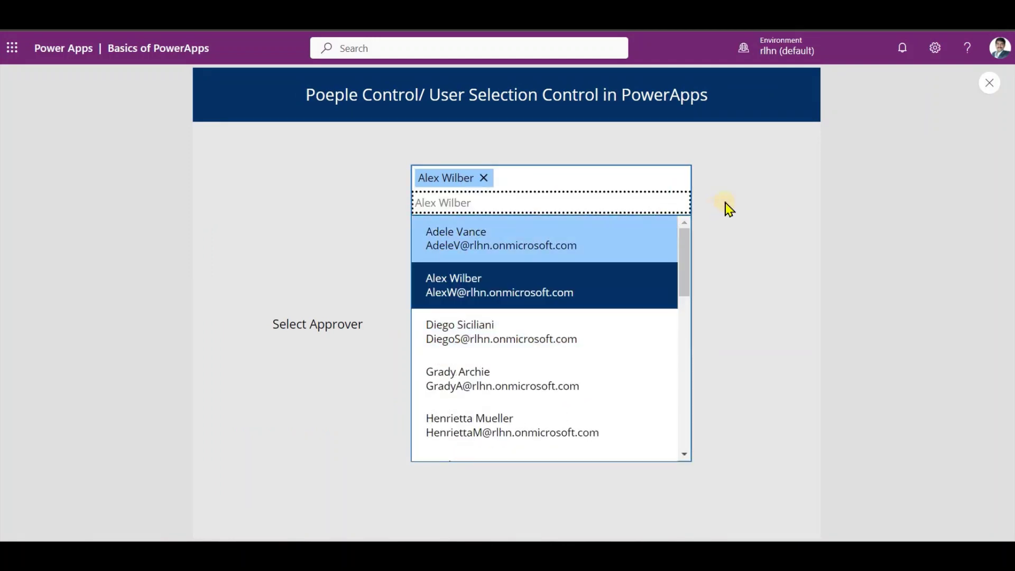
click(897, 128)
click(990, 83)
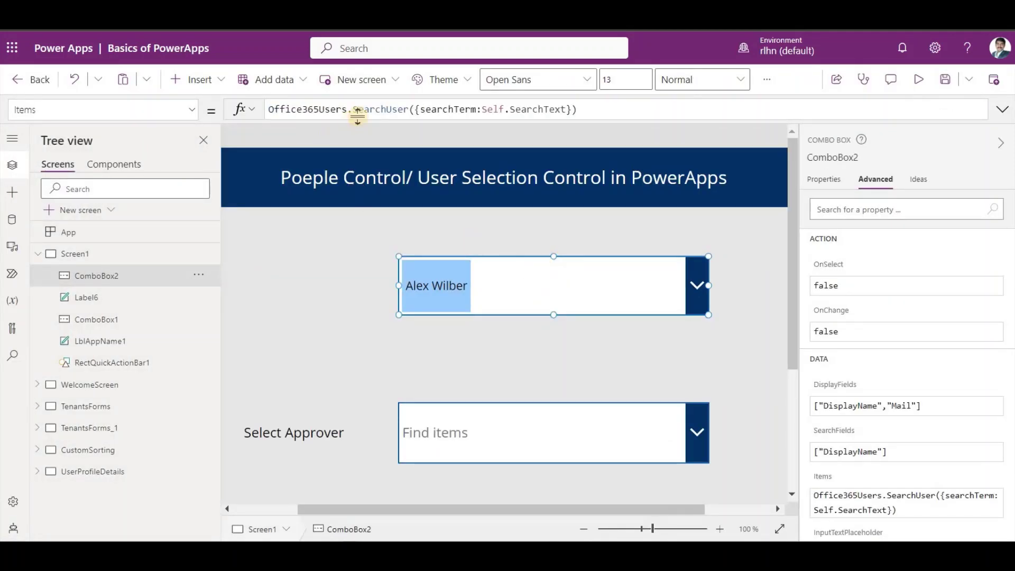
Review the full Items formula of ComboBox2 in the enlarged formula editor.
click(363, 111)
key(ctrl+a)
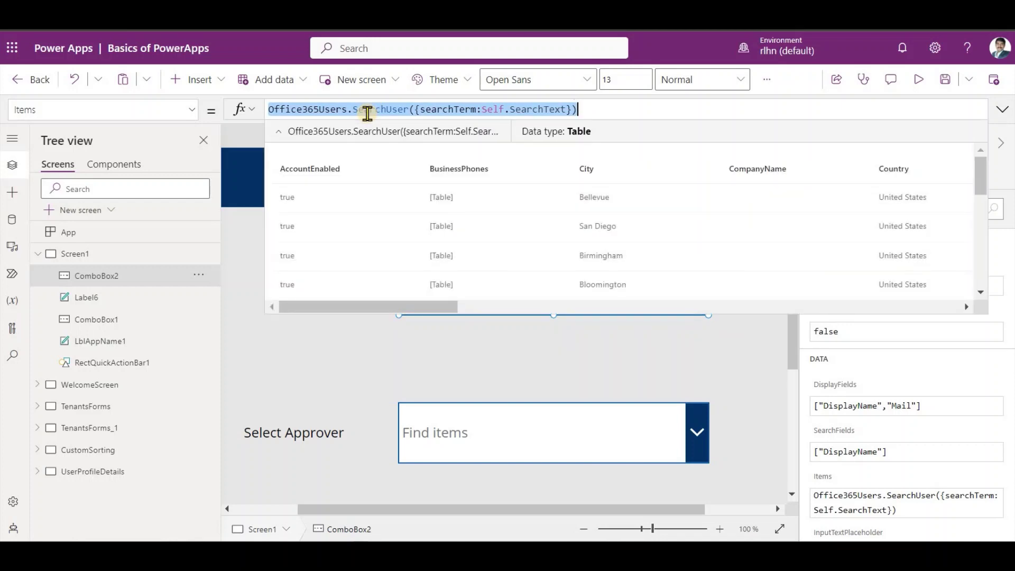
click(1002, 109)
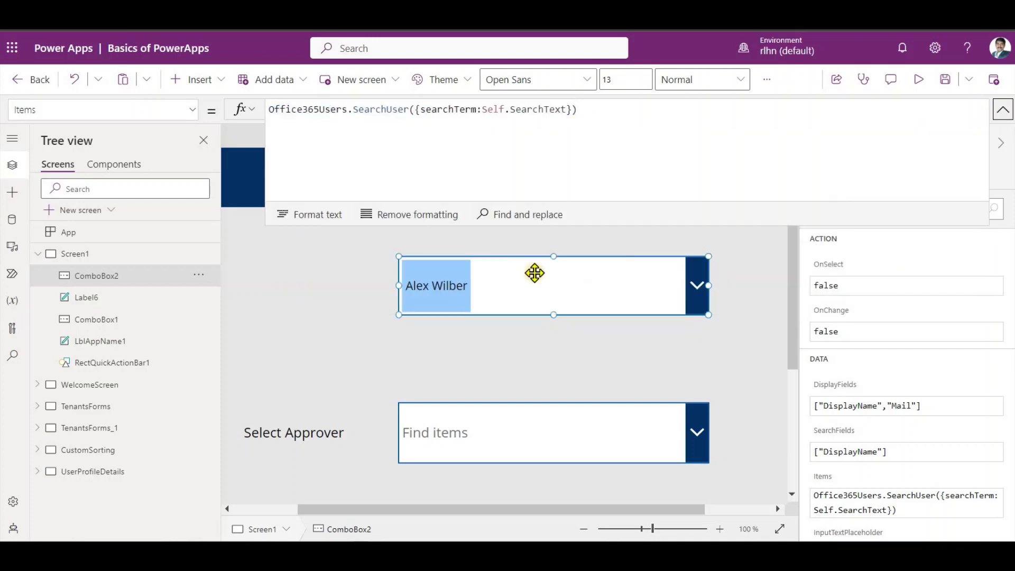
click(1003, 109)
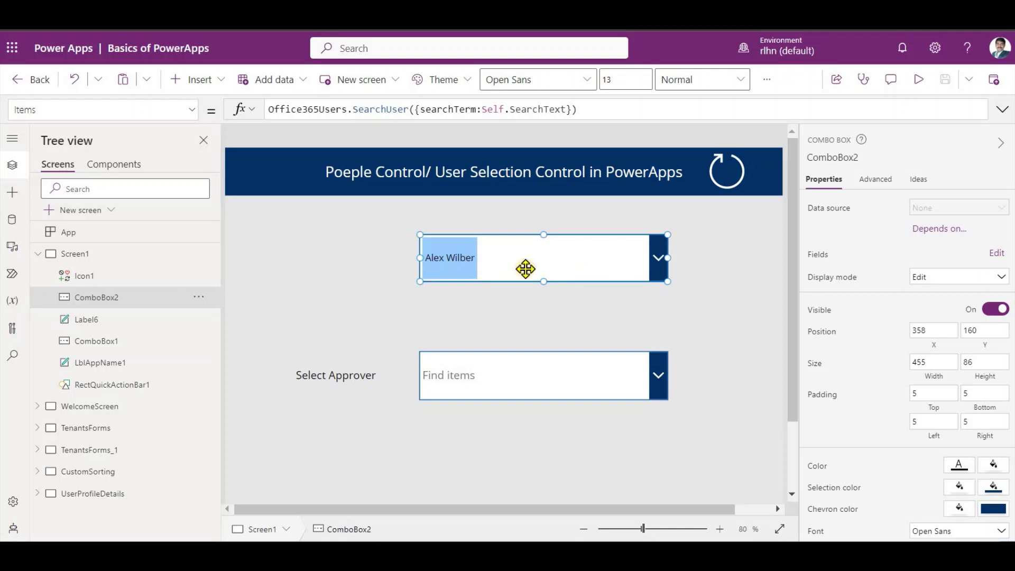
Replace ComboBox2's DefaultSelectedItems formula with the start of an Office365Users.SearchUser( call.
click(105, 313)
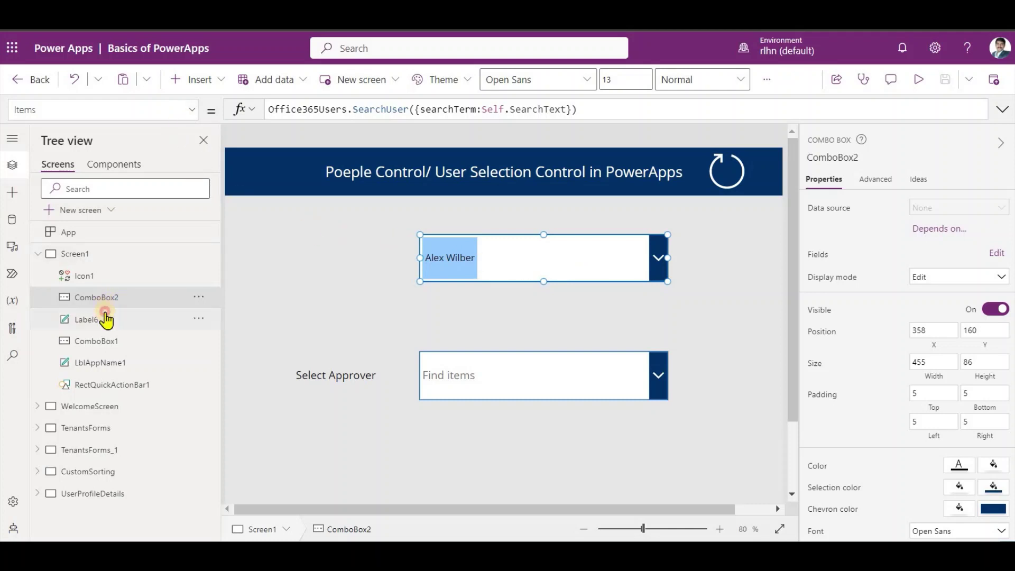
click(114, 297)
click(189, 111)
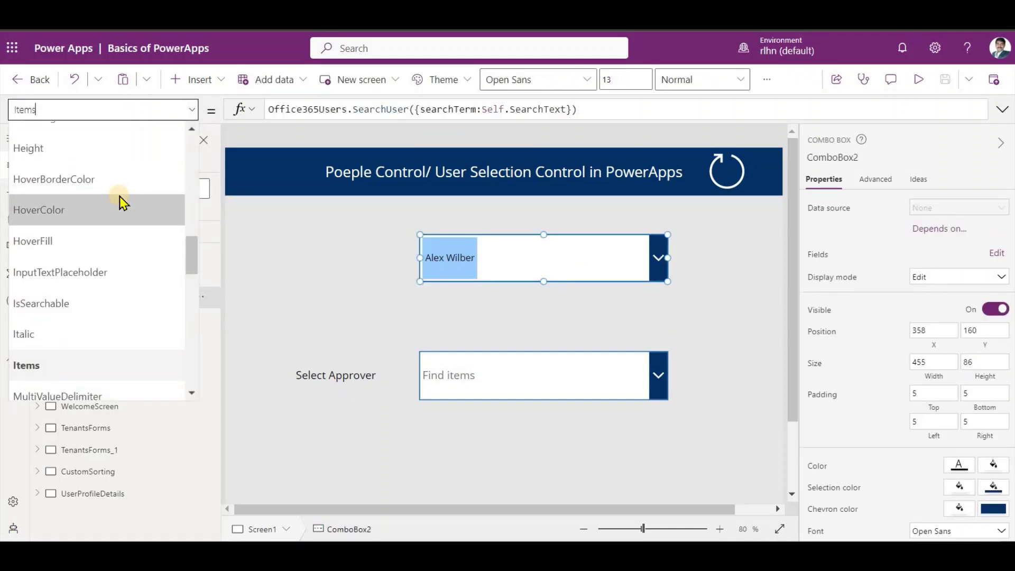
scroll(119, 195, up, 9)
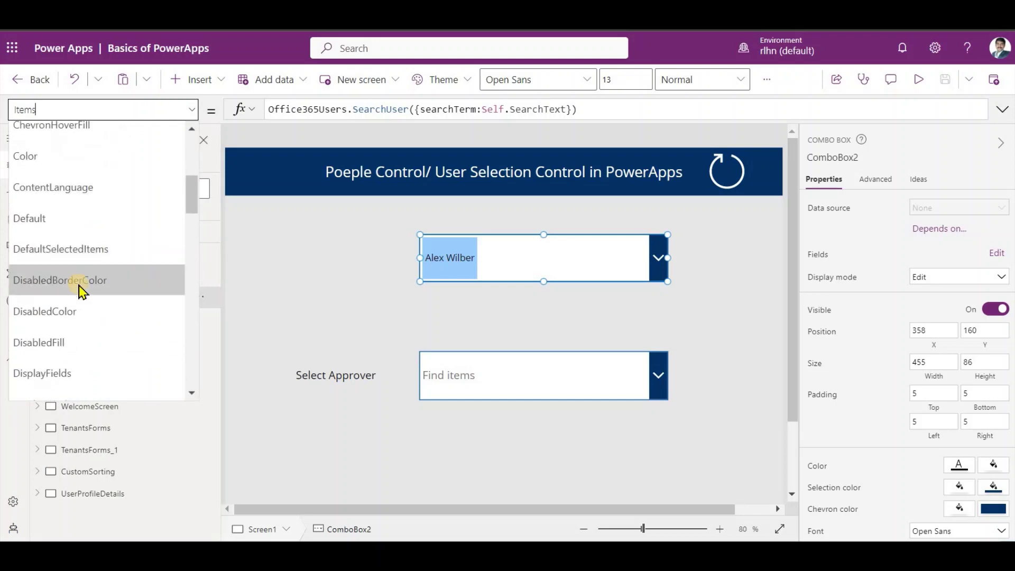
click(79, 249)
click(328, 115)
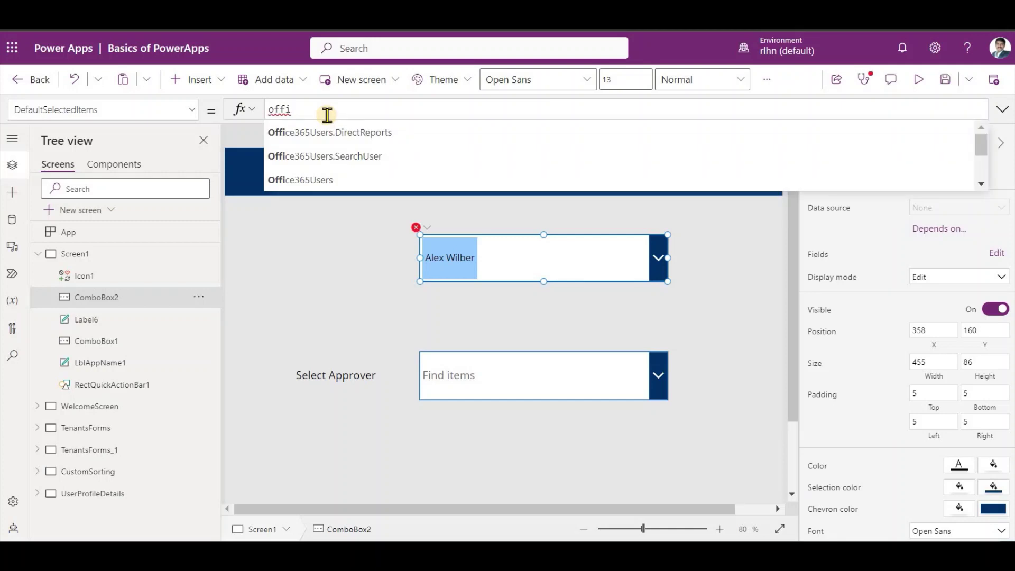
text(offi)
key(Down)
key(Tab)
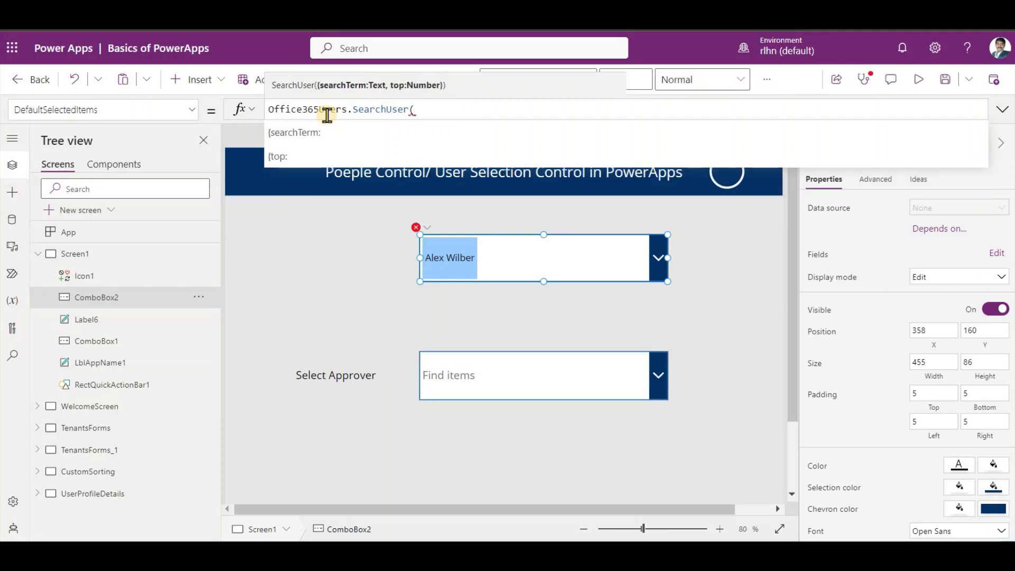
Complete the SearchUser call in ComboBox2's DefaultSelectedItems with {searchTerm:User().Email} and close its parenthesis.
text({)
key(Tab)
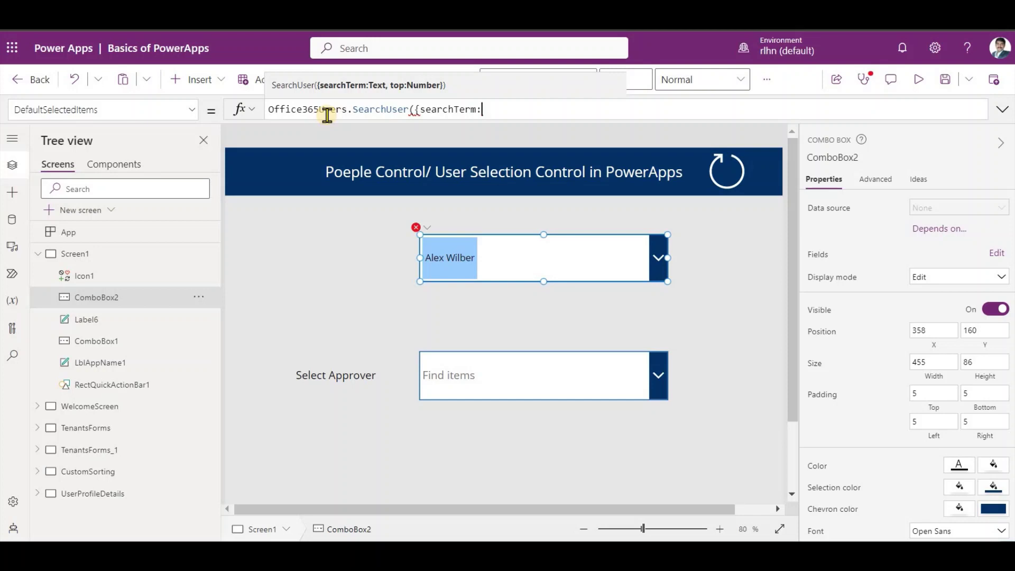
text(r().)
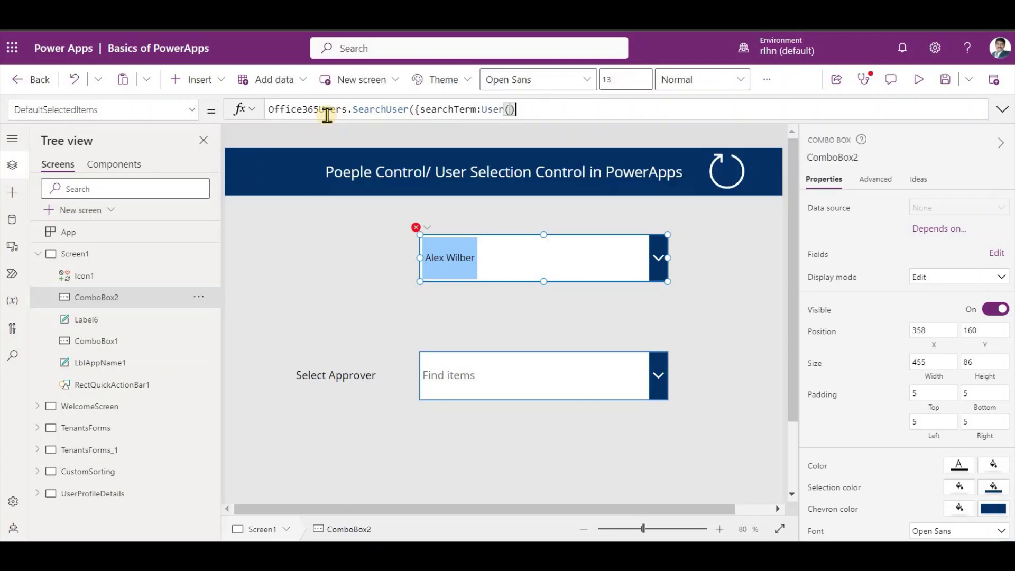
text(em)
key(Tab)
text(}))
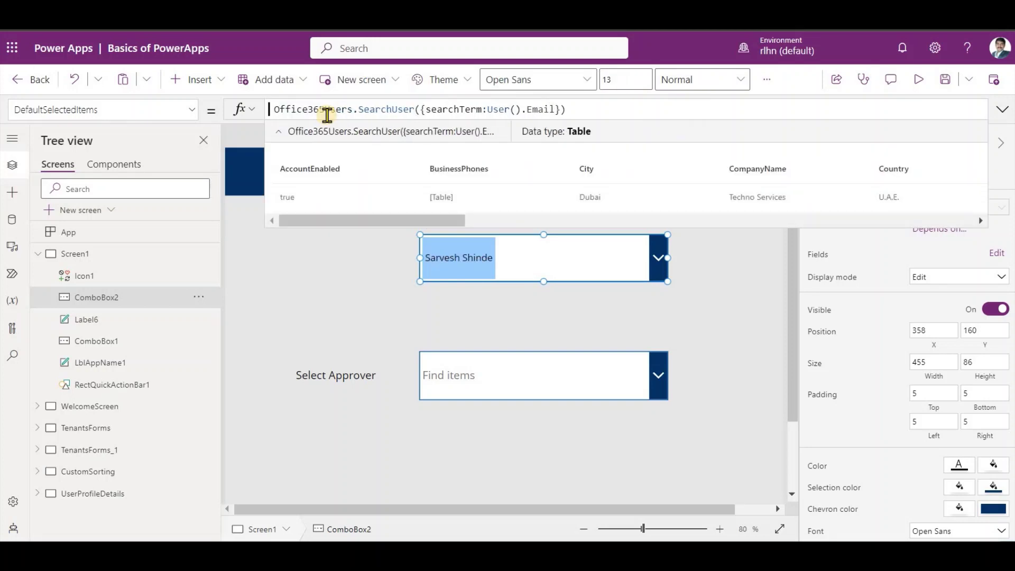
Wrap ComboBox2's DefaultSelectedItems formula in First() so it reads First(Office365Users.SearchUser({searchTerm:User().Email})).
key(ctrl+a)
key(Home)
text(First)
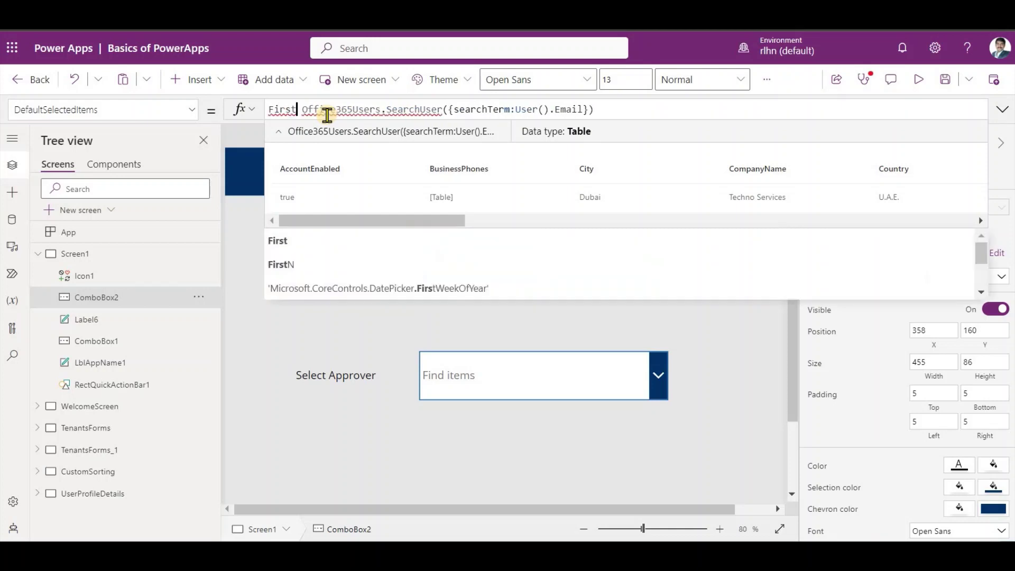
key(BackSpace)
text(()
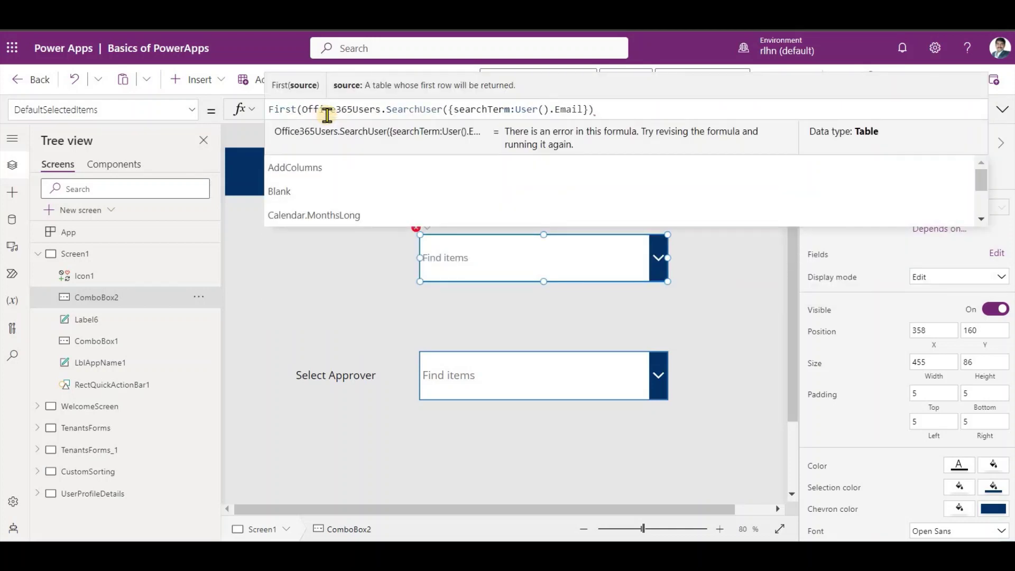
key(End)
text())
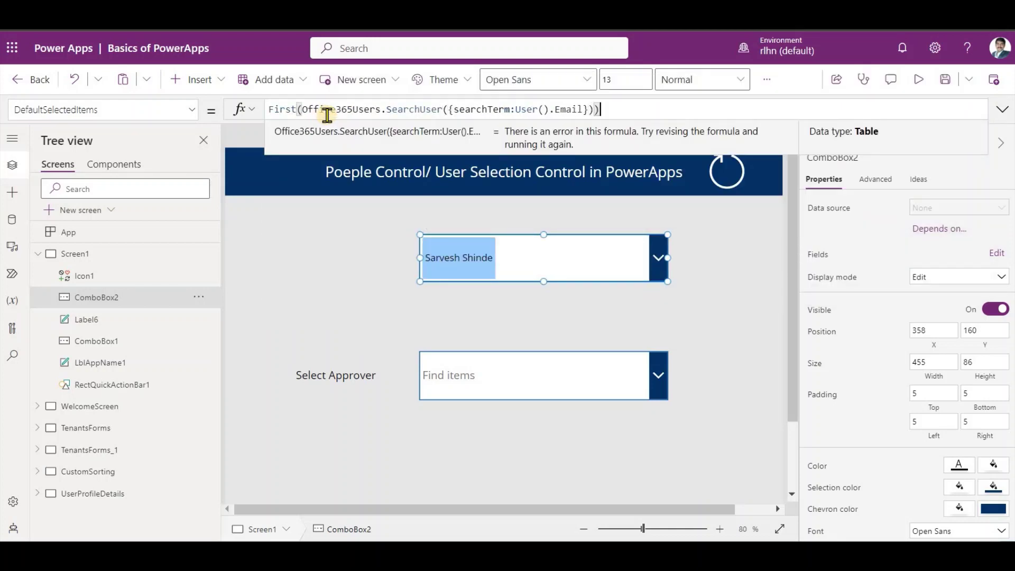
key(ctrl+a)
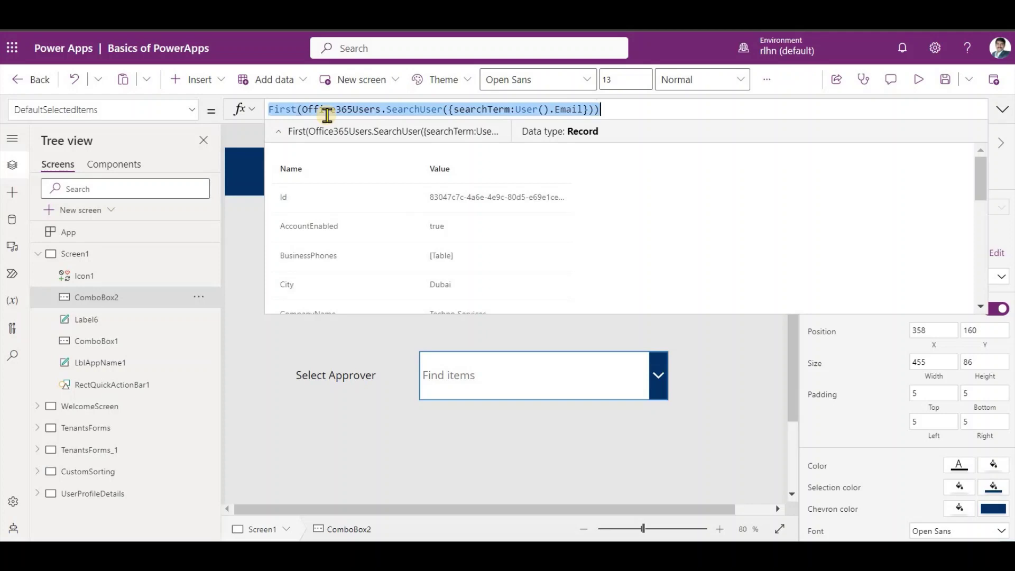
click(535, 113)
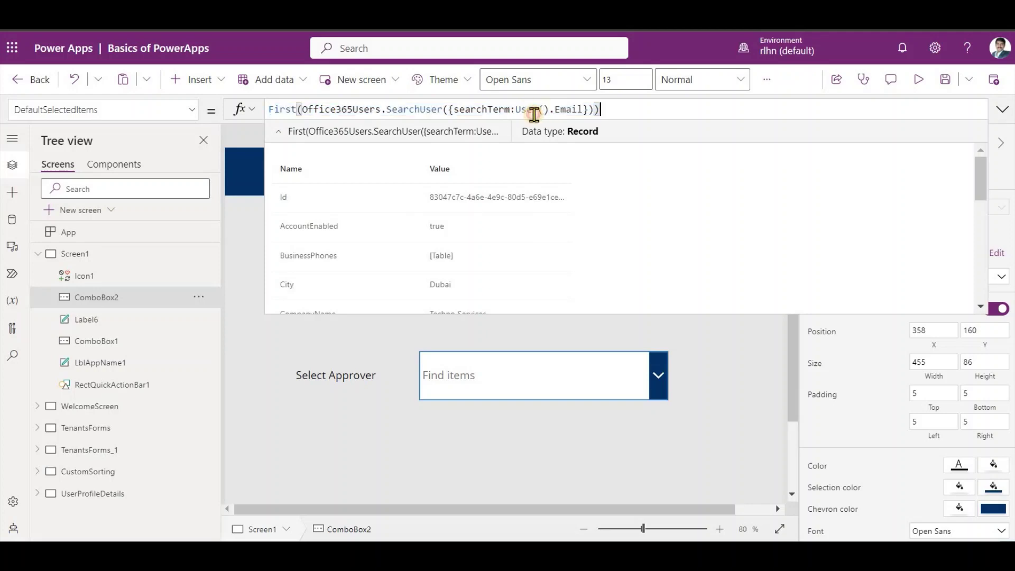
click(274, 349)
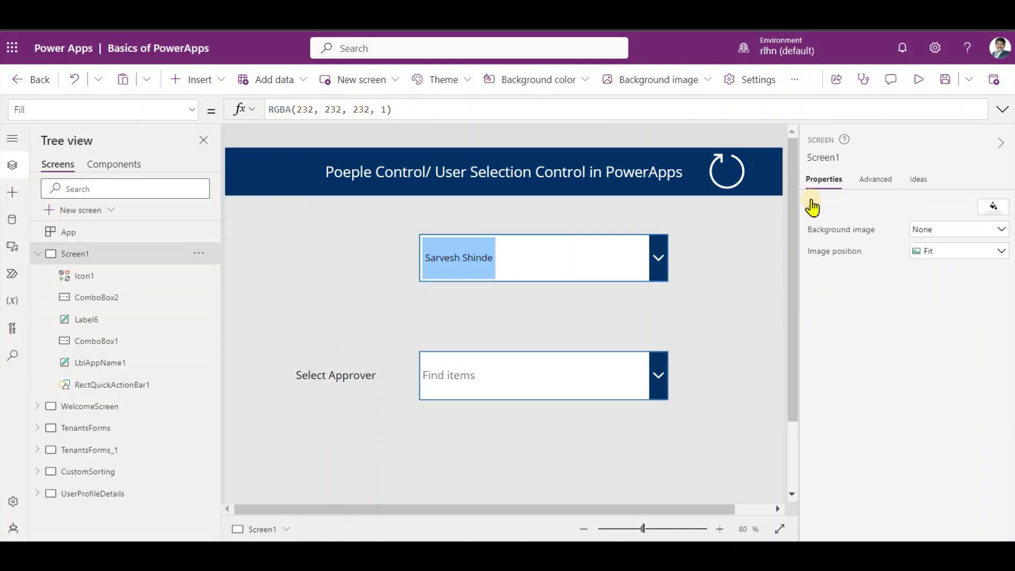
Test ComboBox2 in the app preview by choosing a different person and resetting the selection to its default.
click(509, 266)
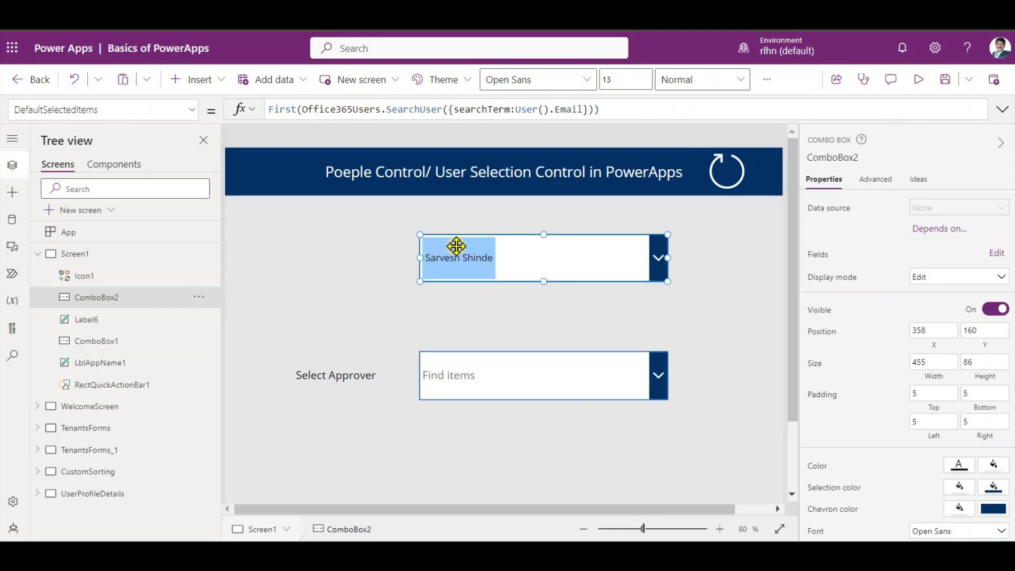
click(918, 80)
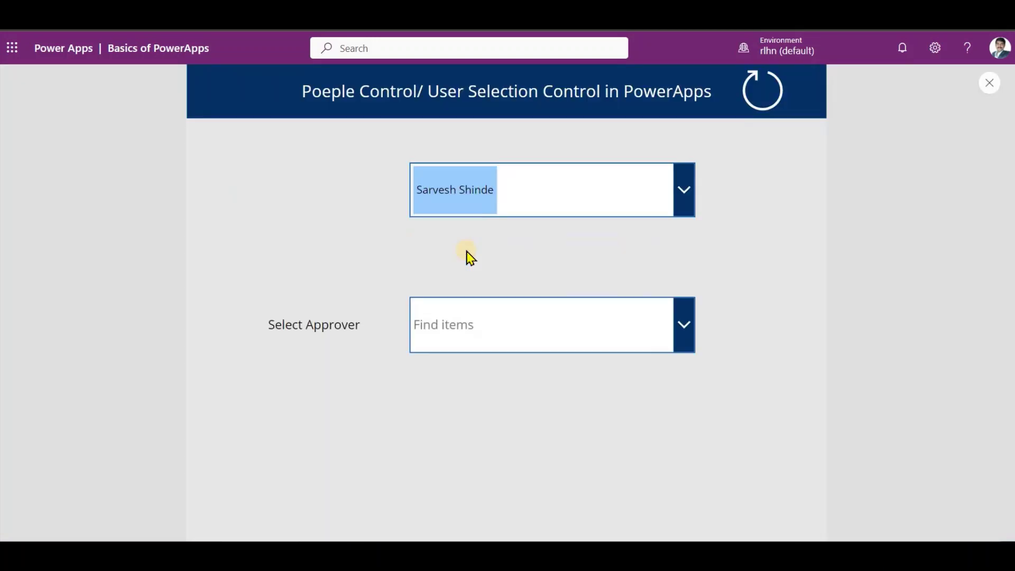
click(519, 197)
click(503, 178)
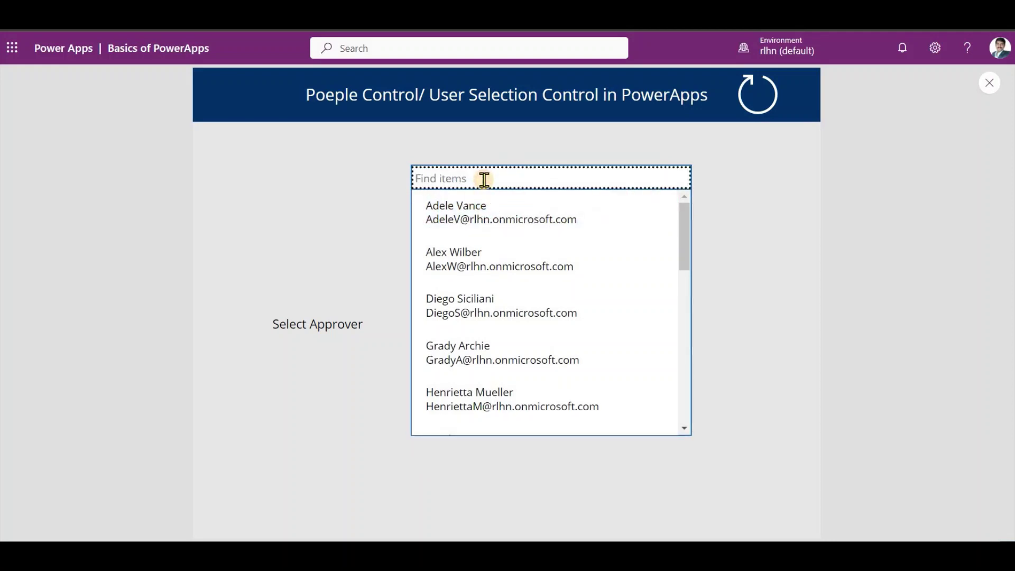
click(469, 263)
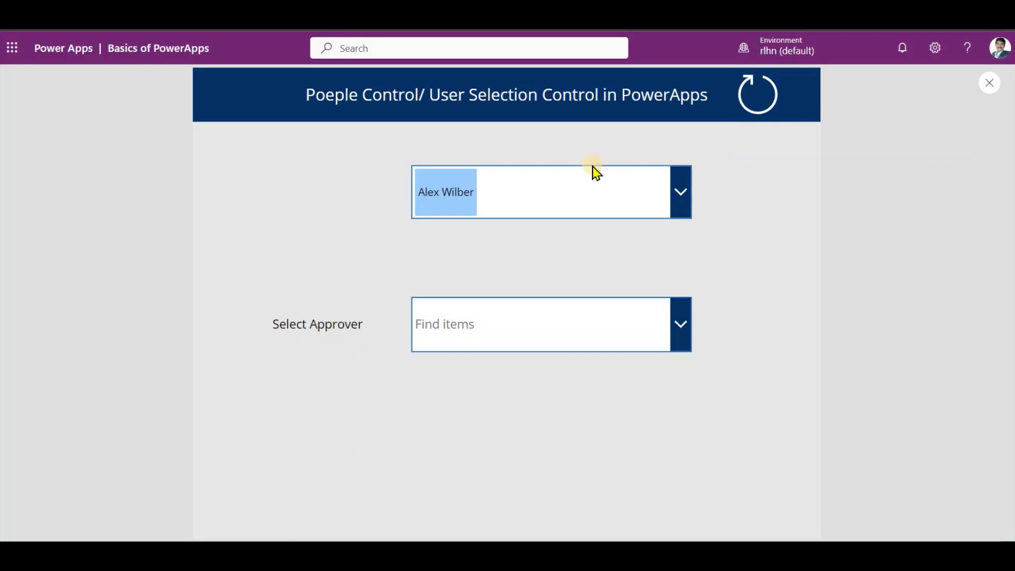
click(759, 93)
click(759, 106)
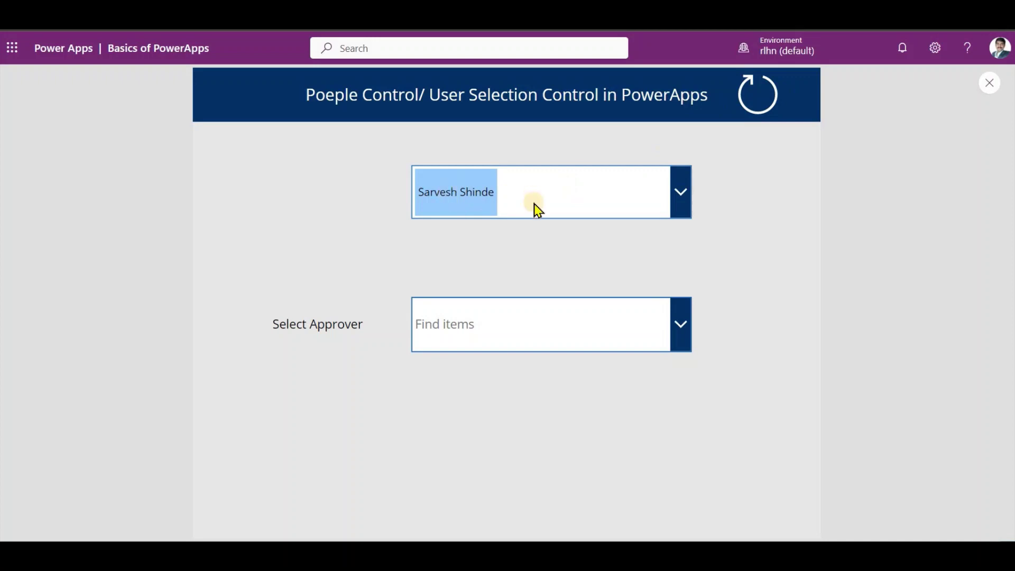
click(991, 85)
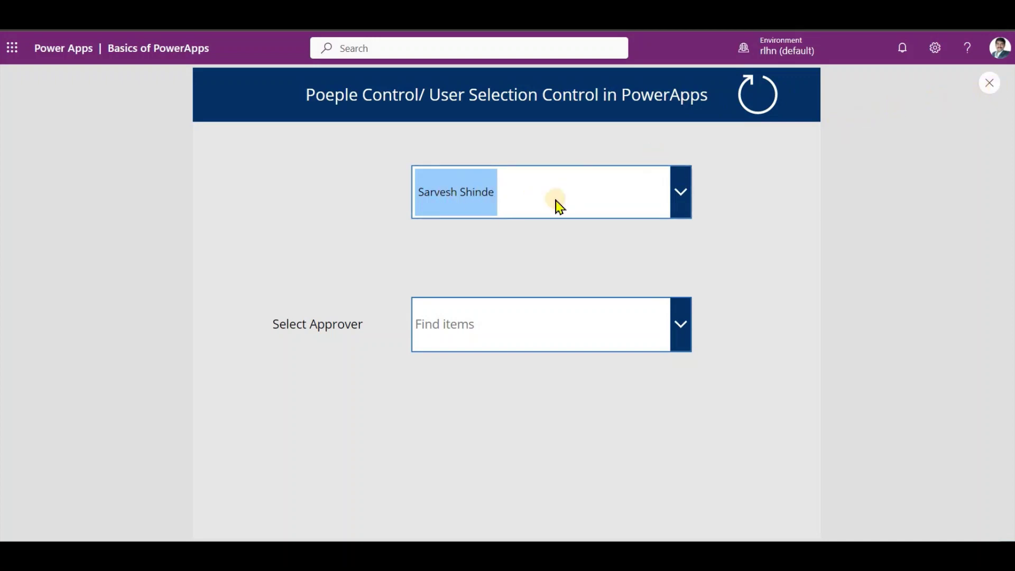
Review ComboBox2's DefaultSelectedItems formula in the enlarged formula editor, and collapse the editor again.
click(502, 225)
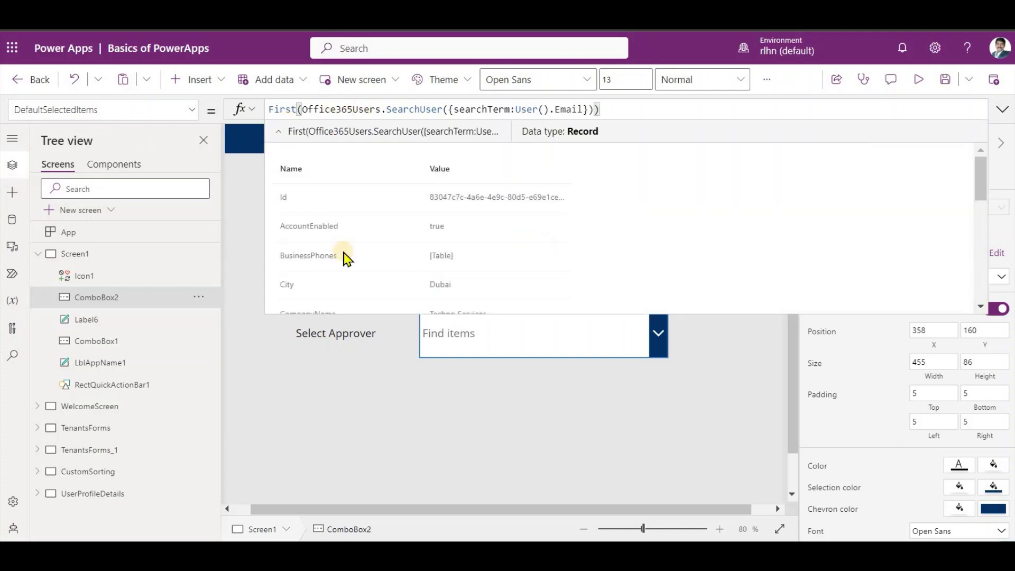
click(1002, 109)
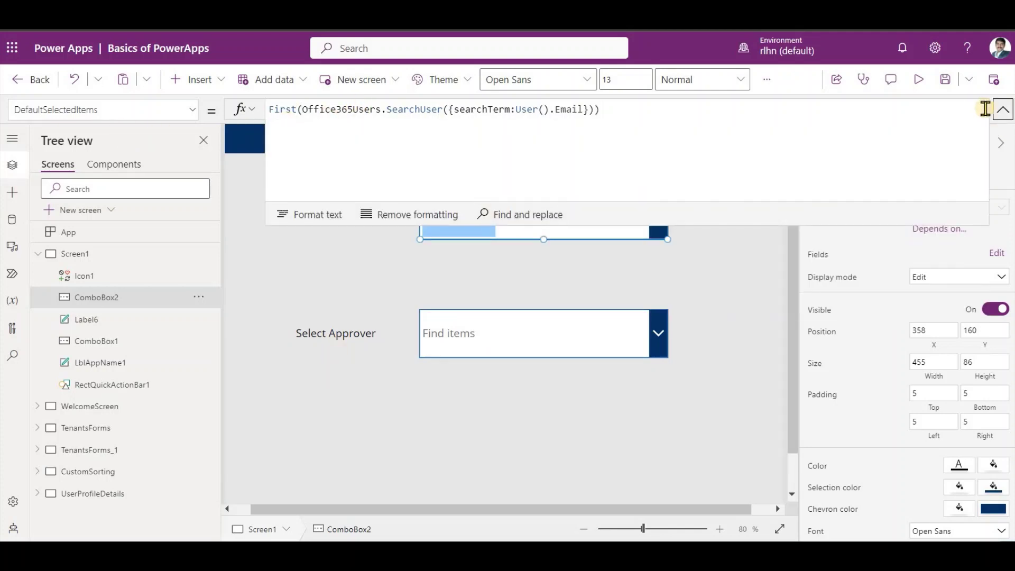
click(1005, 110)
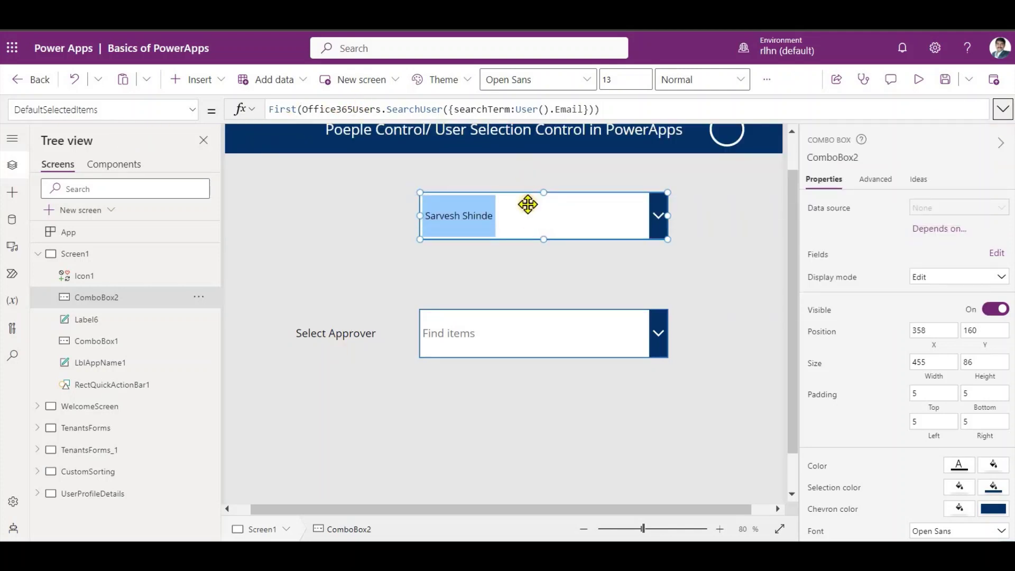
scroll(564, 286, up, 1)
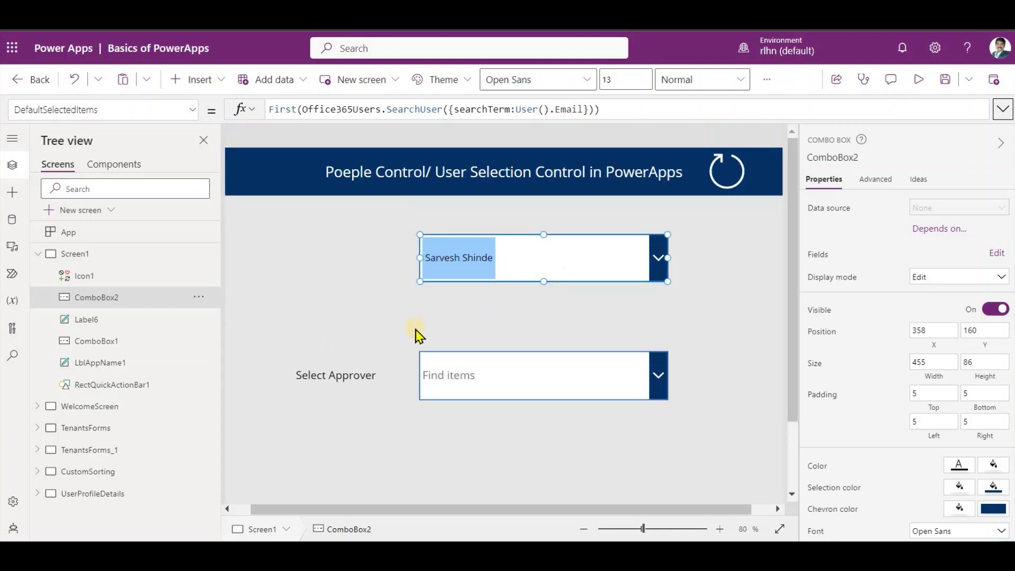